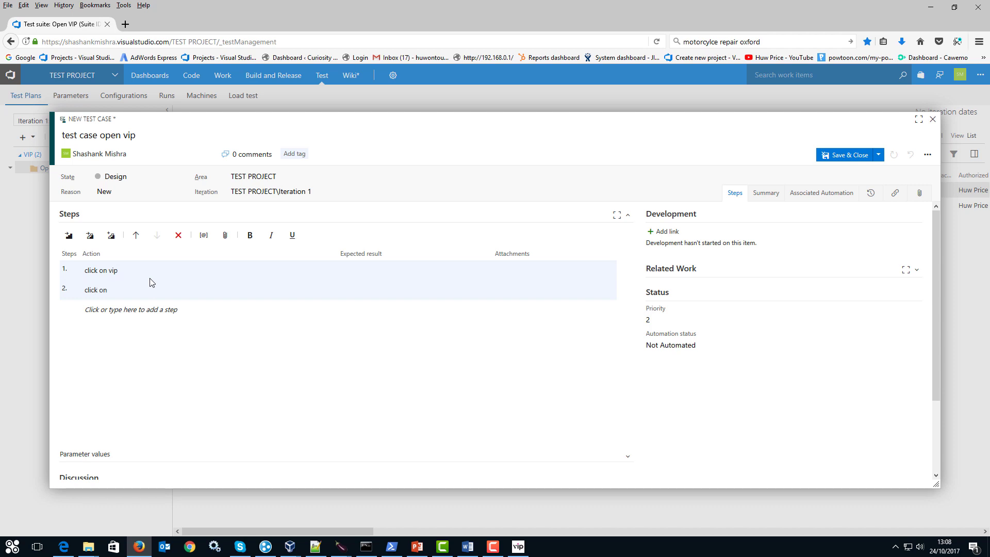
Complete the second test step as "click on new" and close the new test case without saving its changes
text(new)
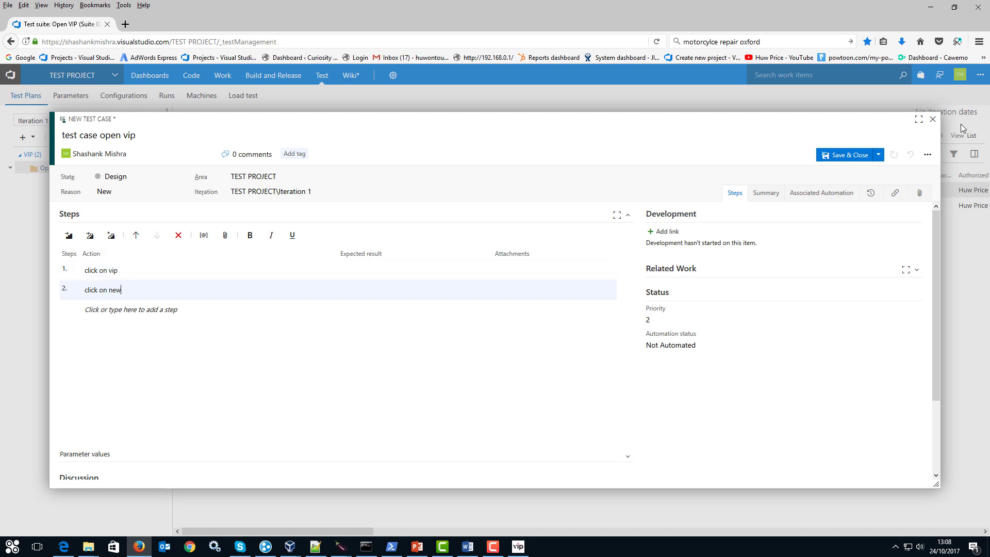
click(932, 119)
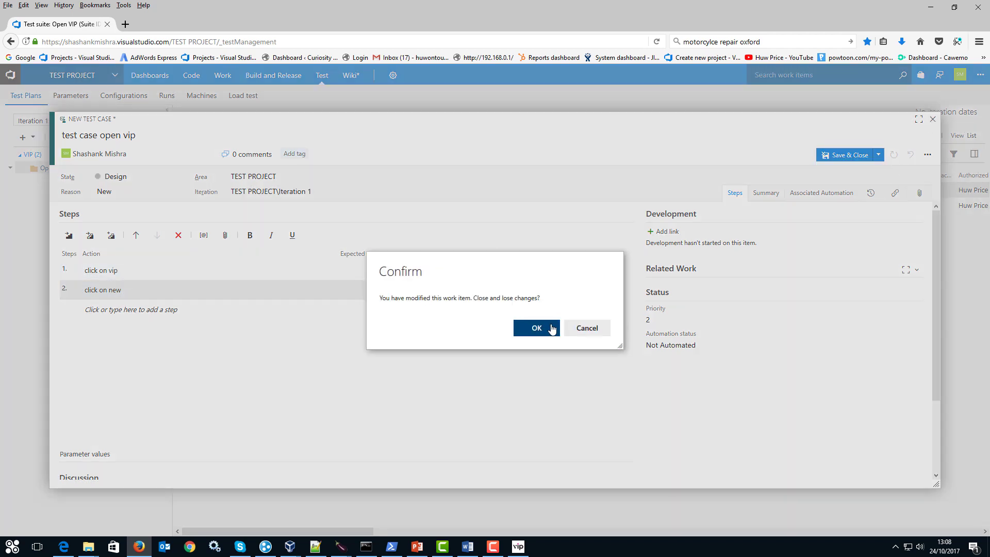
key(Return)
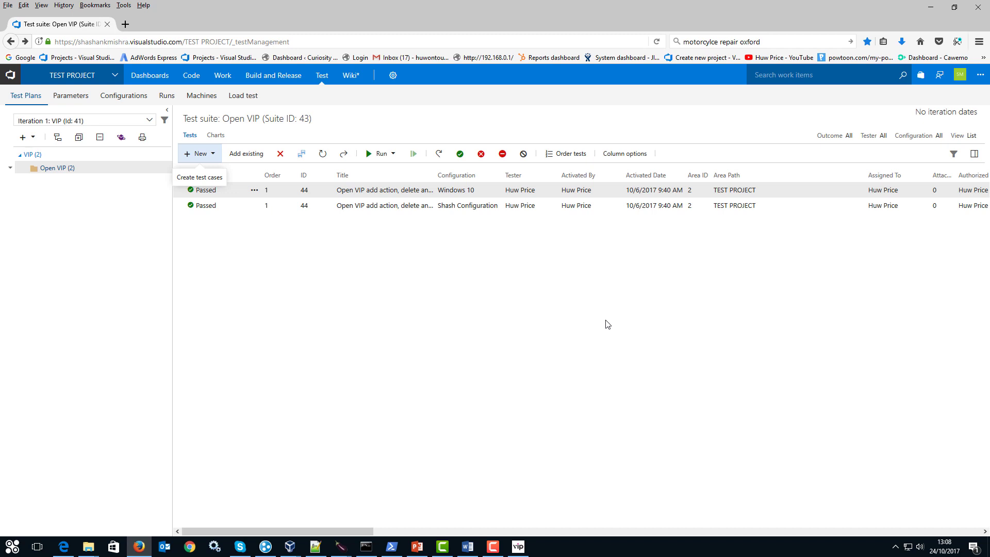
Open LogFile.txt from the 20171024_111546.523 folder in the Open VIP results and compare its logged actions with the Open VIP script in eggPlant
key(alt+Tab)
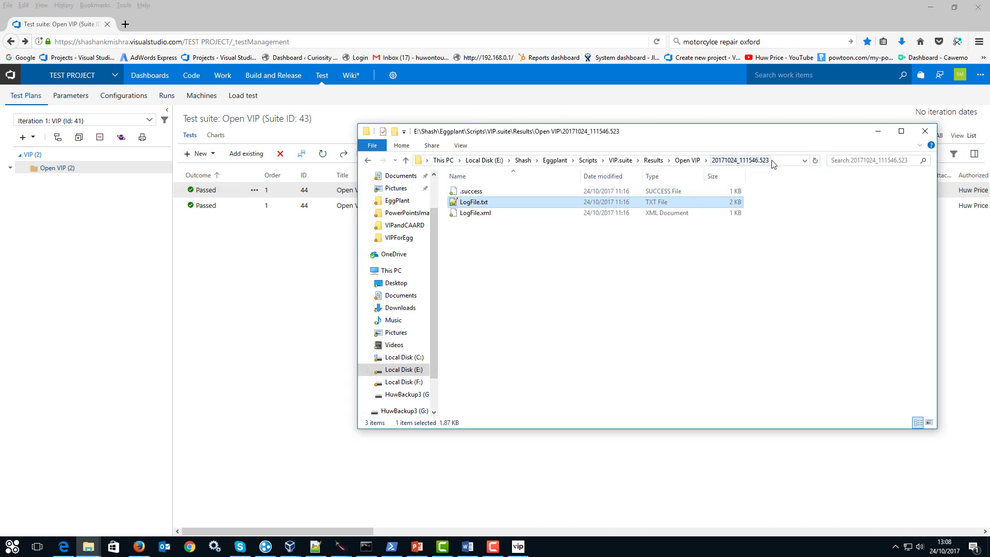
click(690, 161)
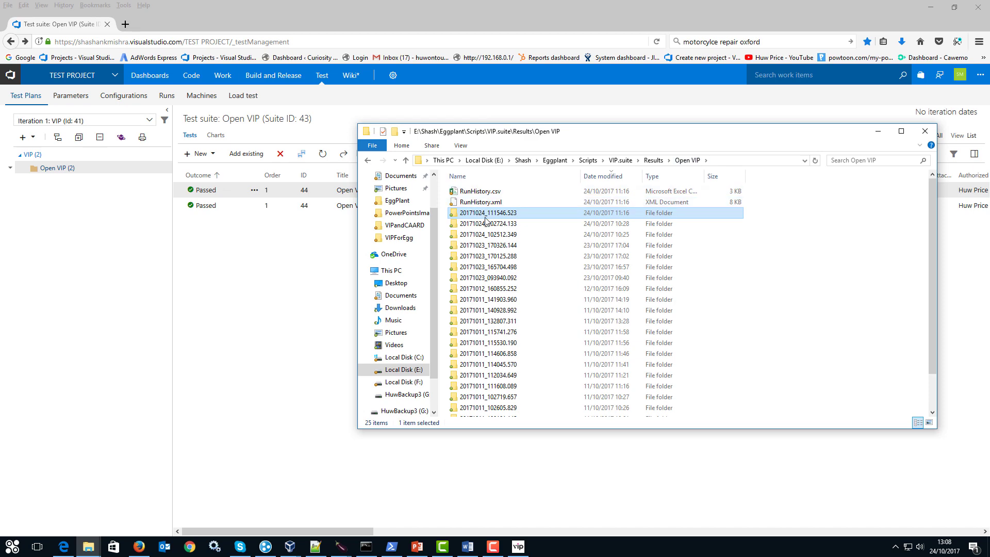
double_click(489, 214)
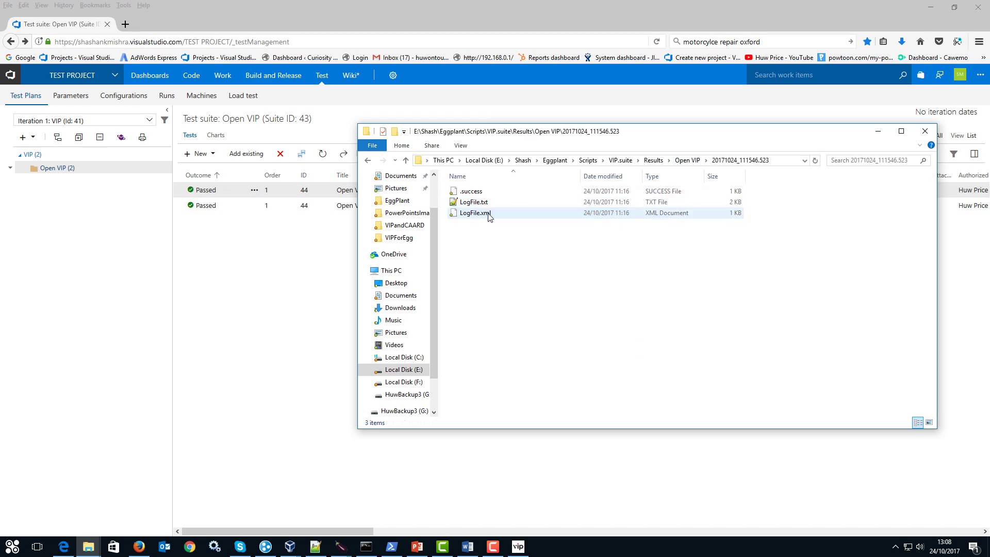
double_click(479, 204)
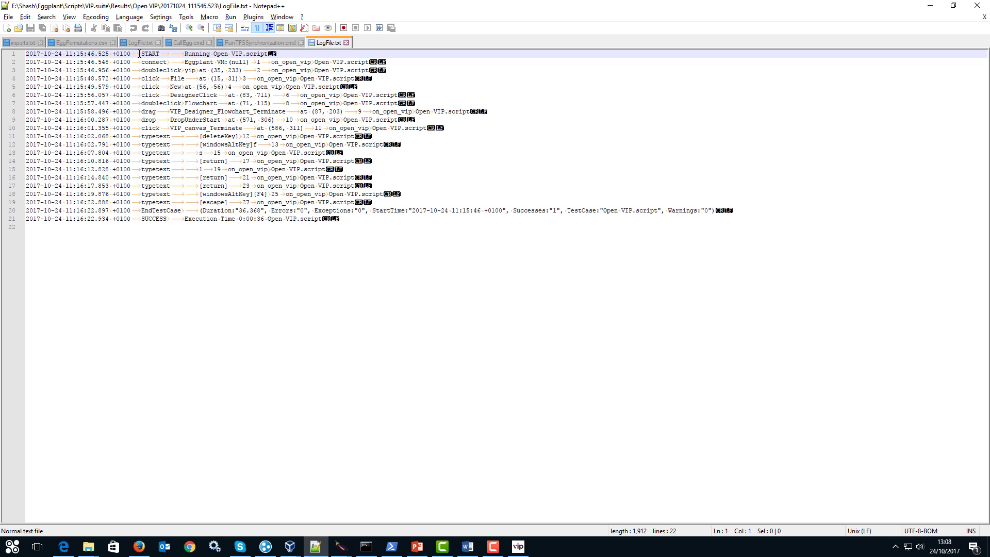
drag(139, 54, 187, 223)
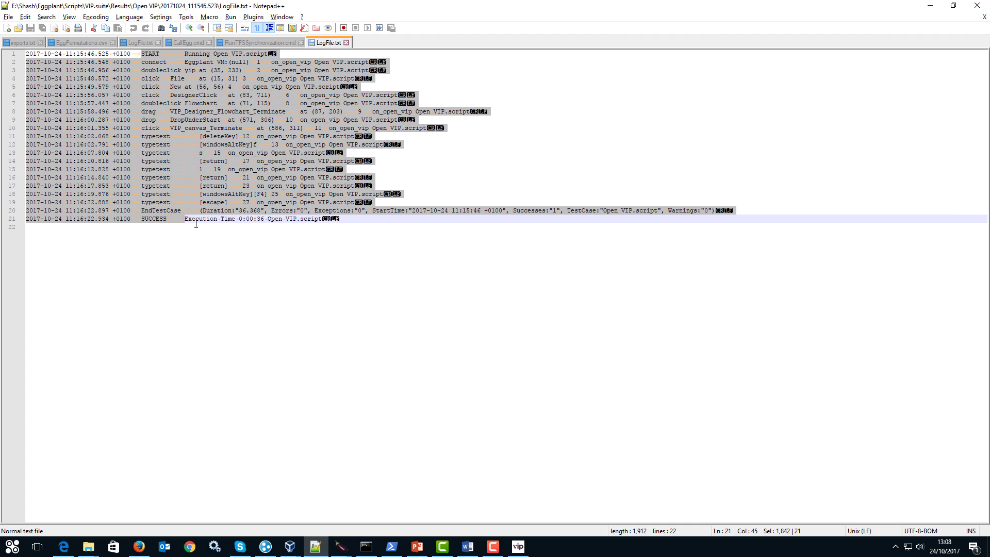
key(alt+Tab)
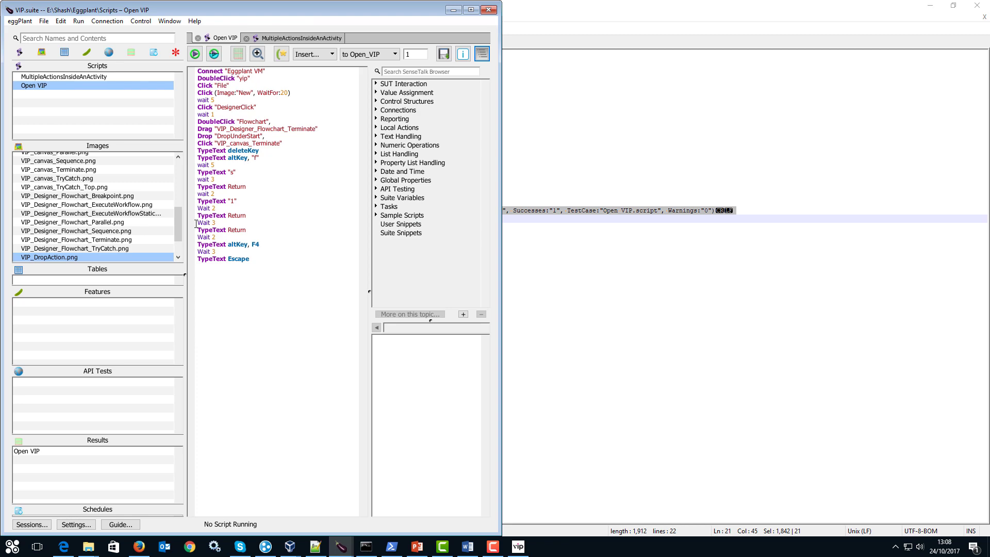
Switch to Visual Integration Processor, run the TSFTestCasefromAutomationRun workflow and widen the log area to read its output
click(512, 546)
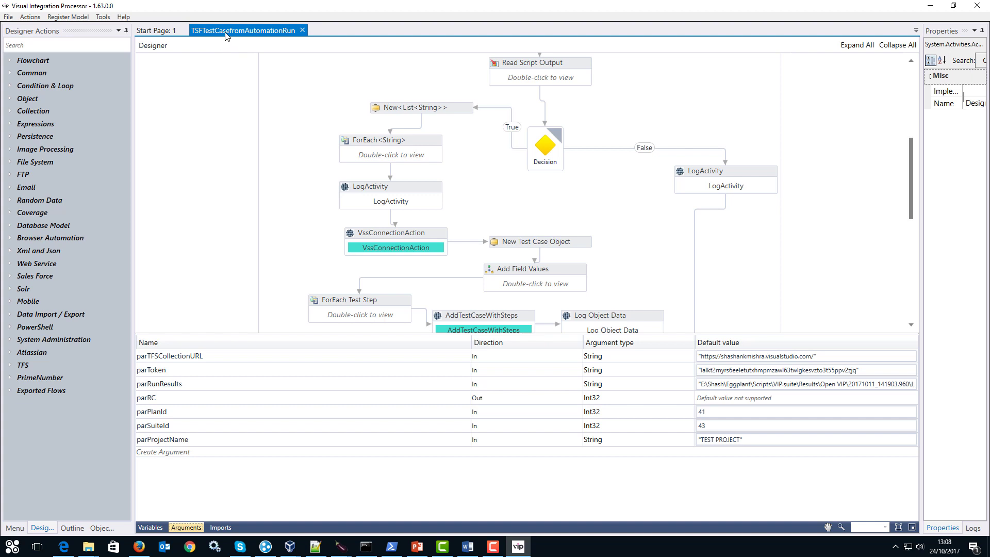
click(774, 385)
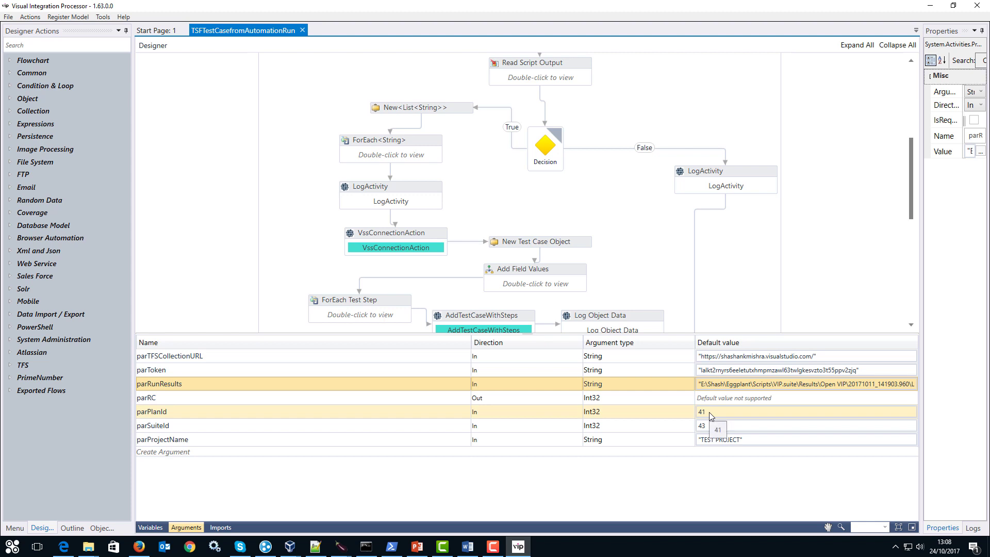
click(30, 16)
click(32, 29)
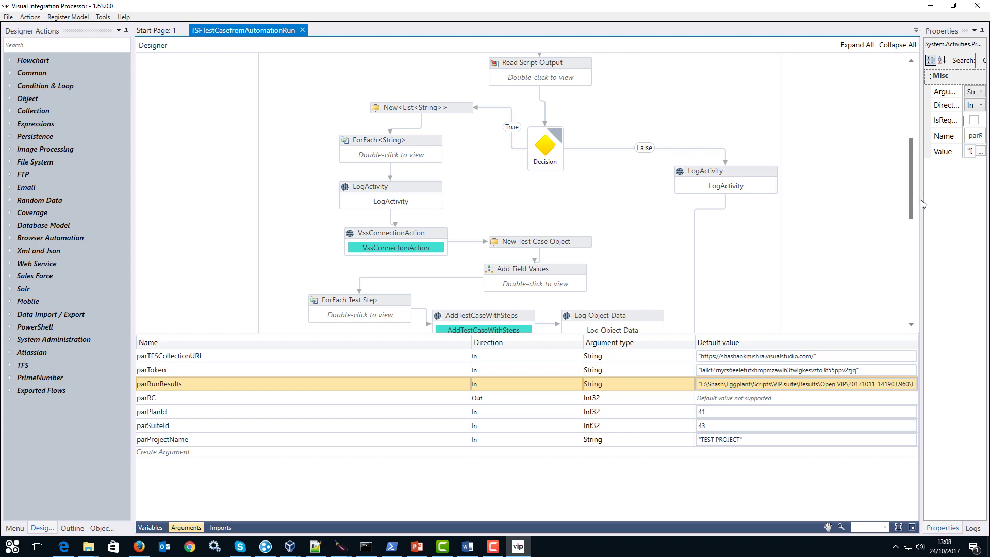
drag(923, 204, 708, 206)
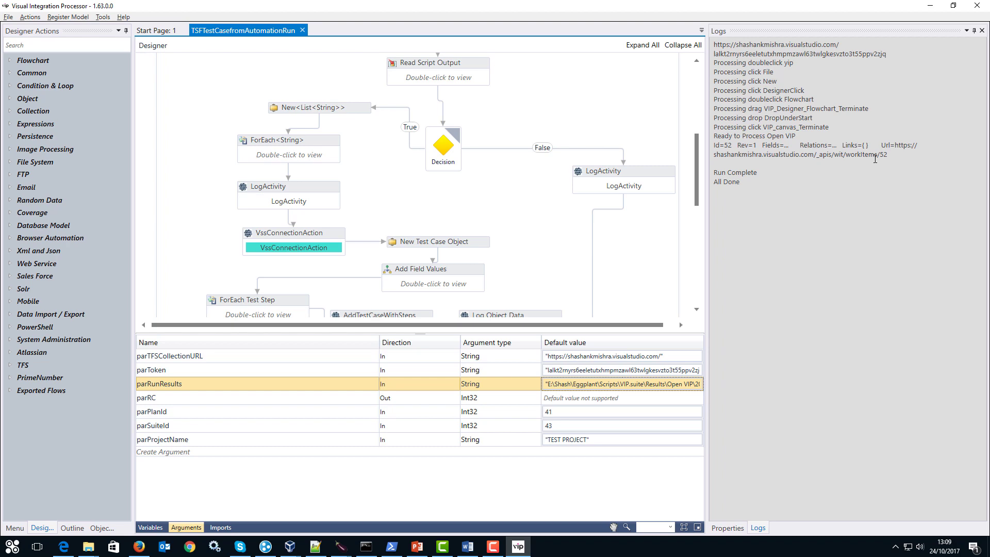
Switch to Firefox and open test case 52, Open VIP, from the project's recently created work items
key(alt+Tab)
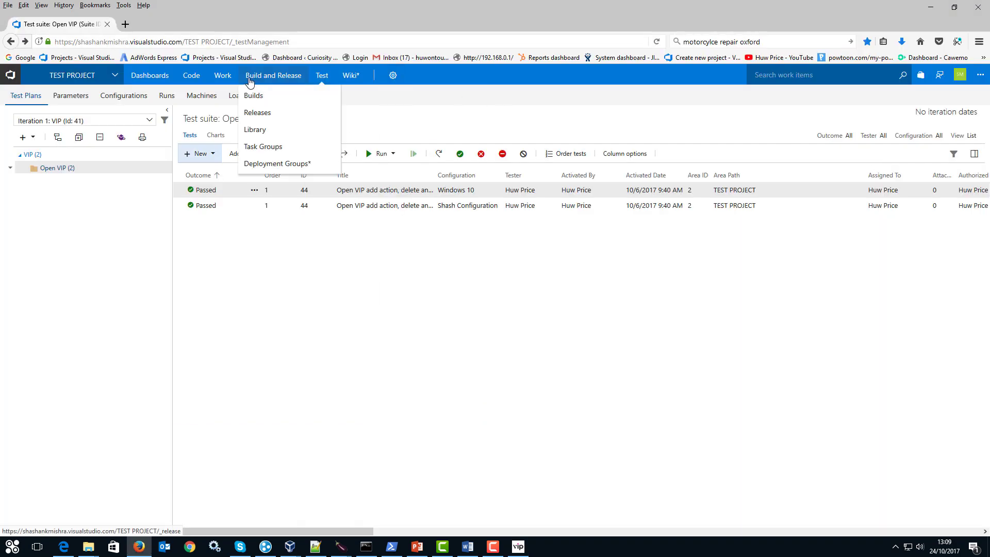
mouse_move(223, 76)
click(229, 96)
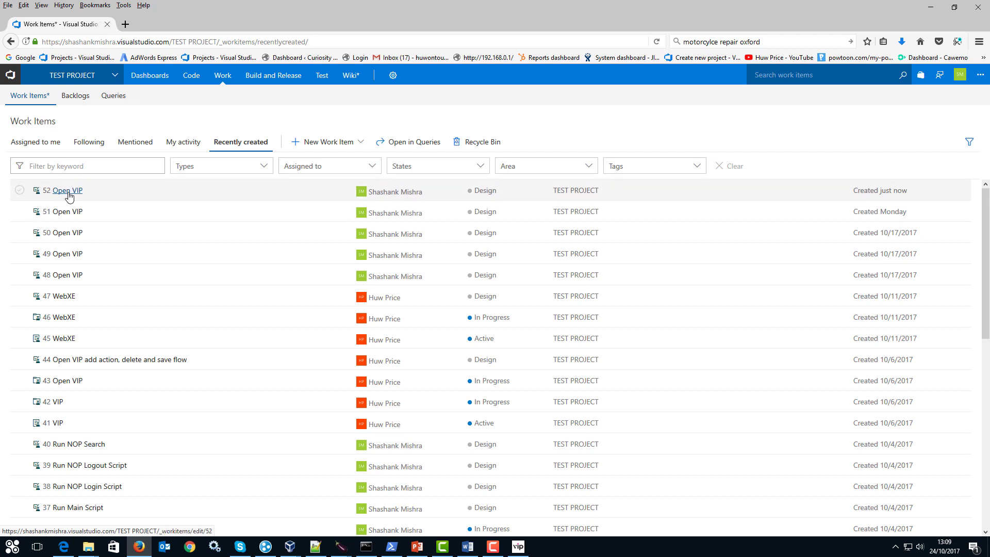
click(67, 191)
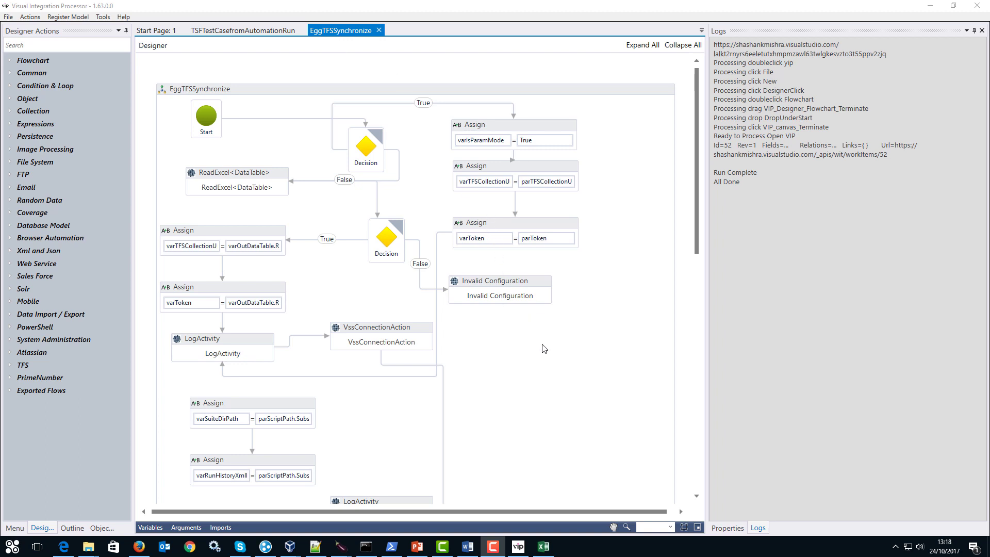
Show the arguments of the EggTFSSynchronize workflow and review the plan, suite and script mapping in the EggTFSConfig.xlsx workbook in Excel
click(189, 528)
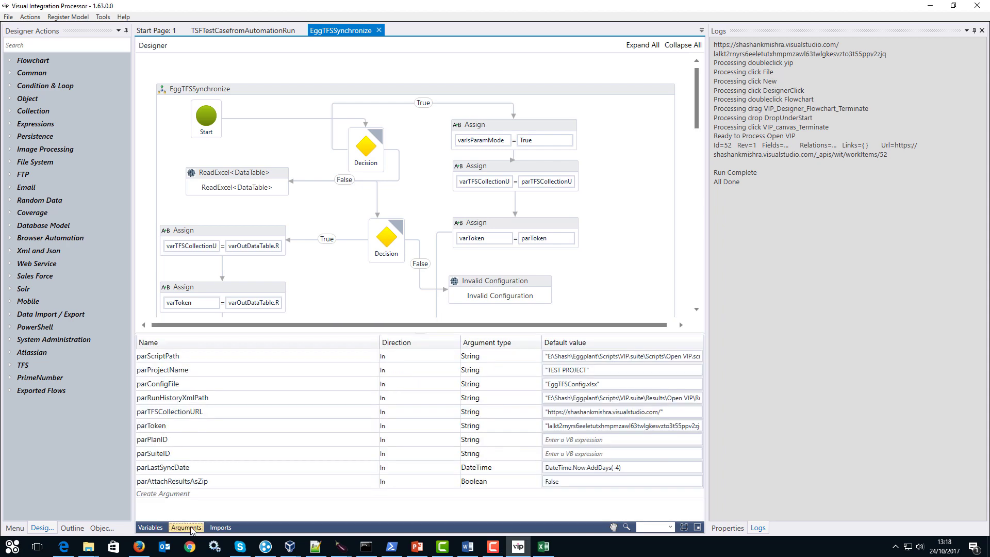
click(546, 548)
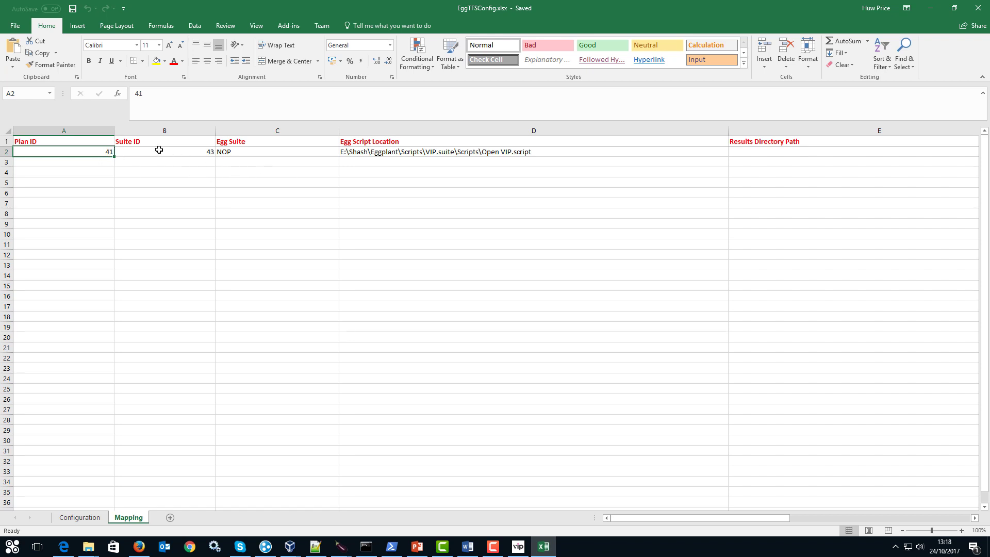
click(190, 153)
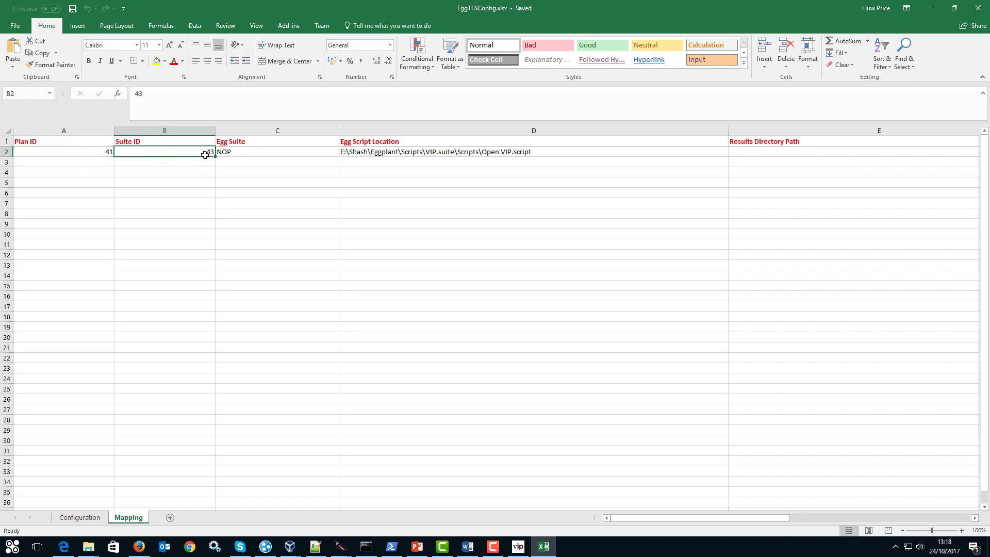
click(415, 150)
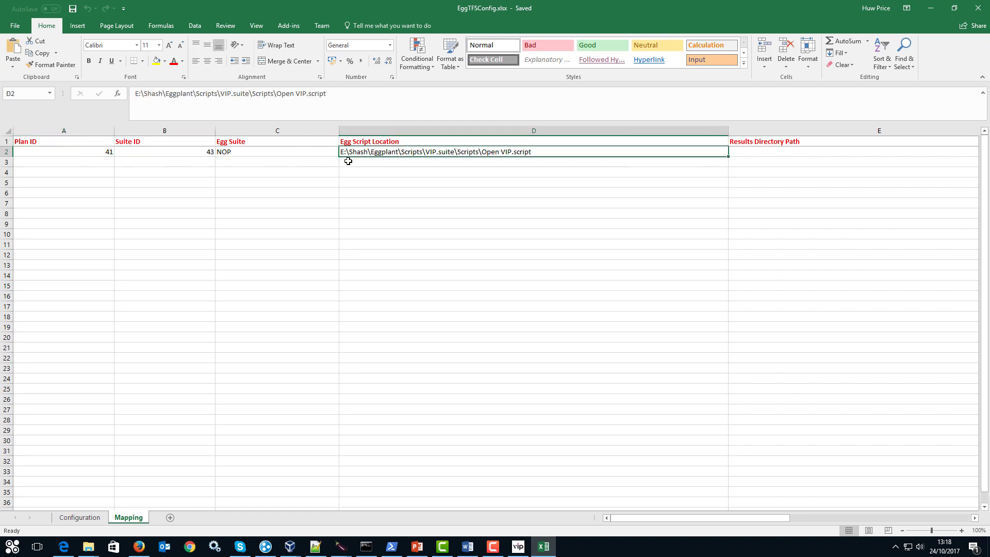
click(79, 517)
click(132, 521)
Switch to Firefox and open the project's test plans to check the plan and suite IDs for Open VIP
click(139, 546)
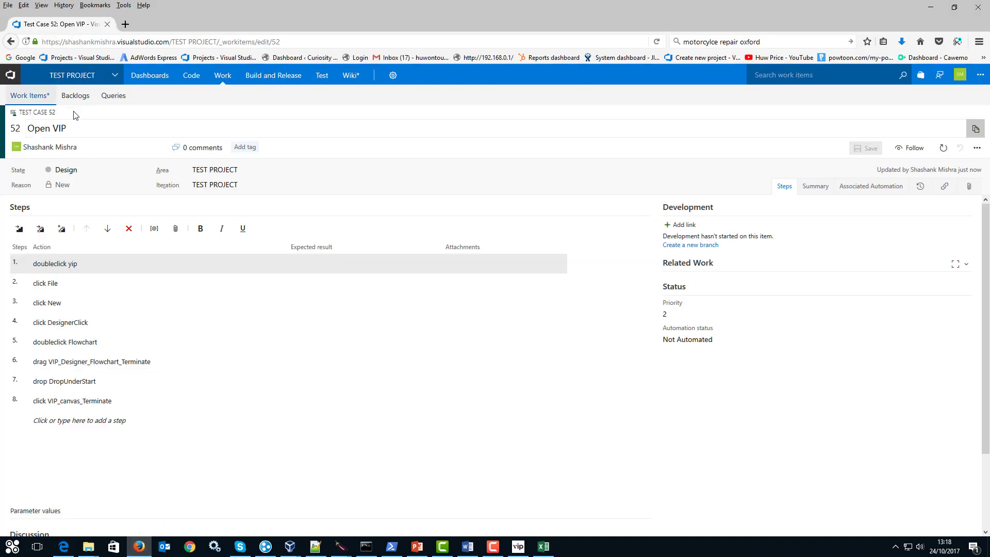
mouse_move(255, 80)
mouse_move(315, 81)
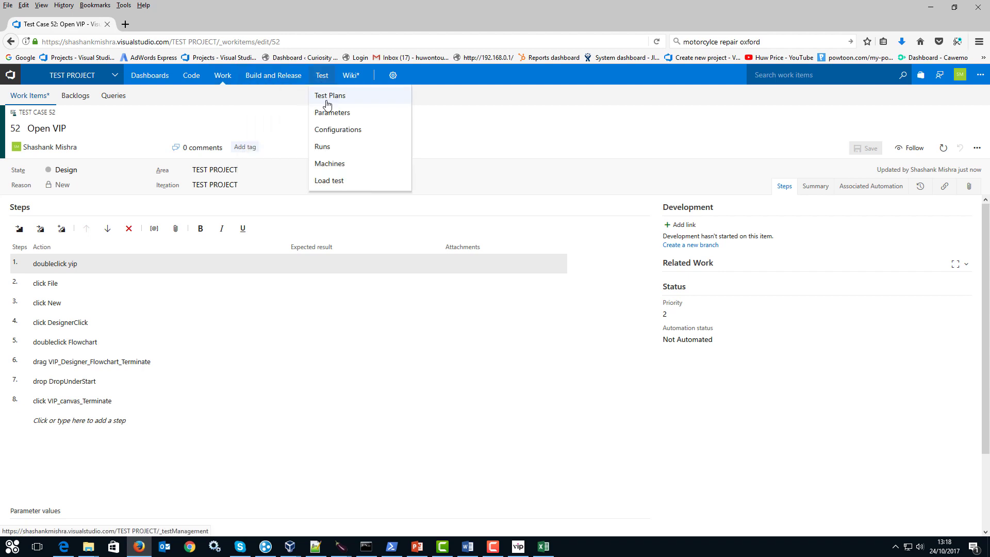
click(326, 100)
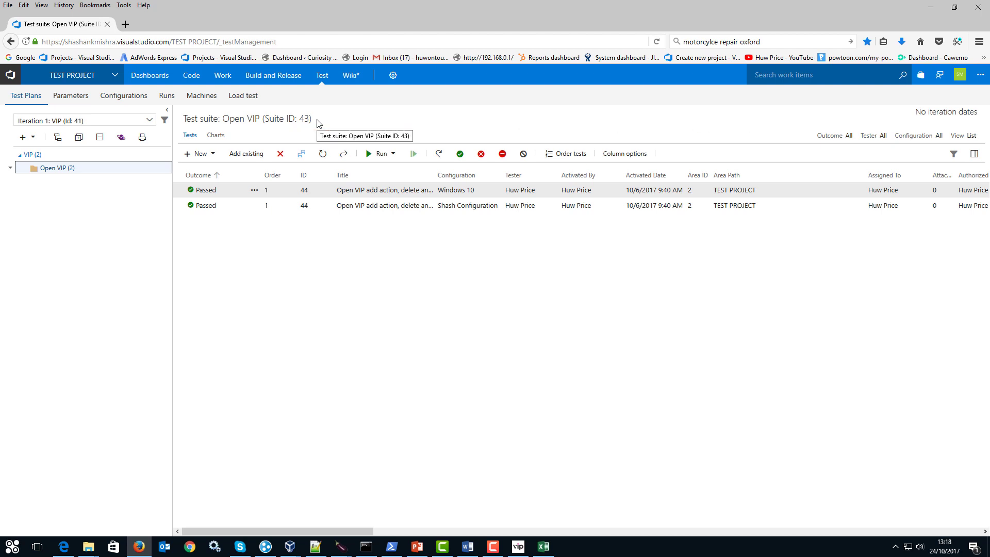
Return to the EggTFSConfig.xlsx workbook in Excel and close it
click(543, 547)
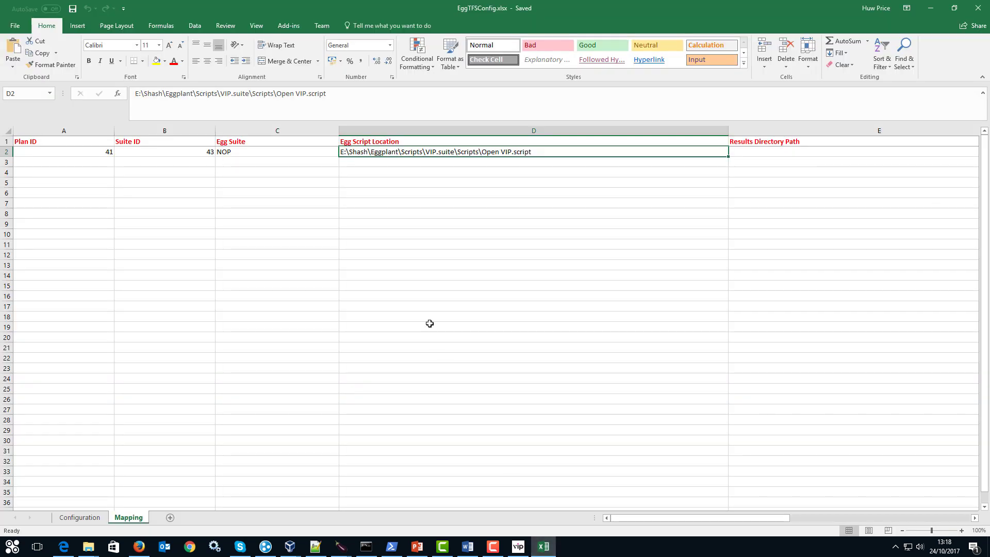
mouse_move(682, 517)
mouse_down()
mouse_move(819, 513)
mouse_move(664, 523)
mouse_up()
click(986, 9)
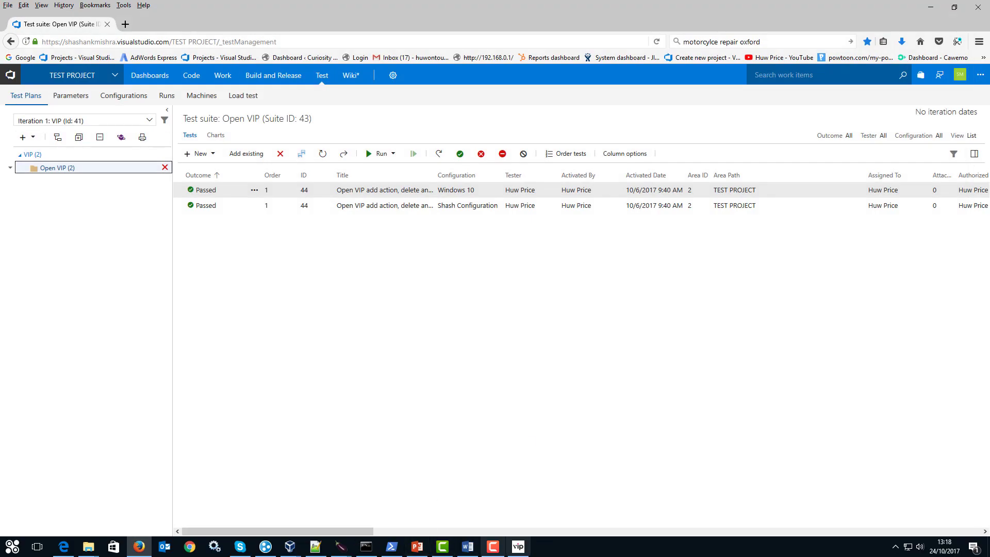
Switch to Visual Integration Processor and run the EggTFSSynchronize workflow
click(518, 547)
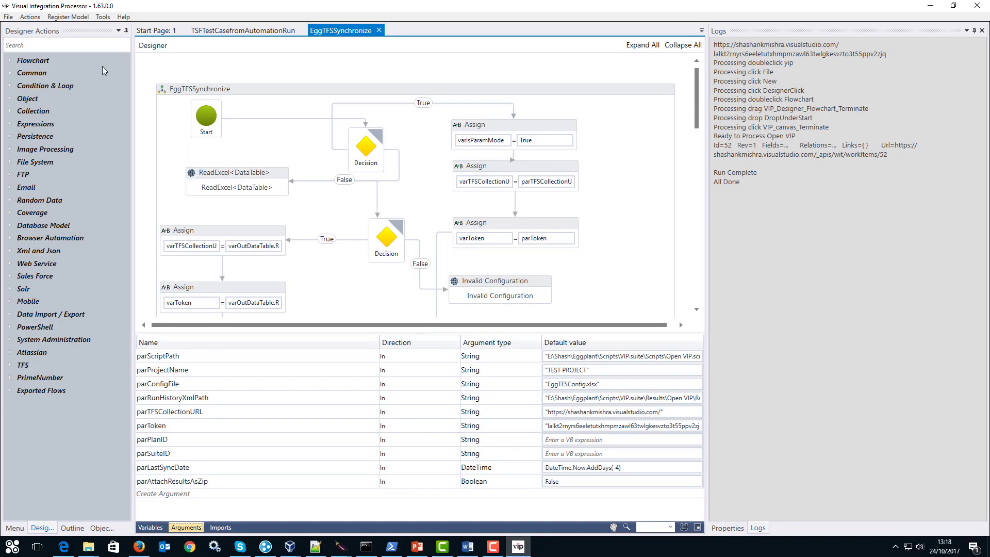
click(30, 17)
click(586, 120)
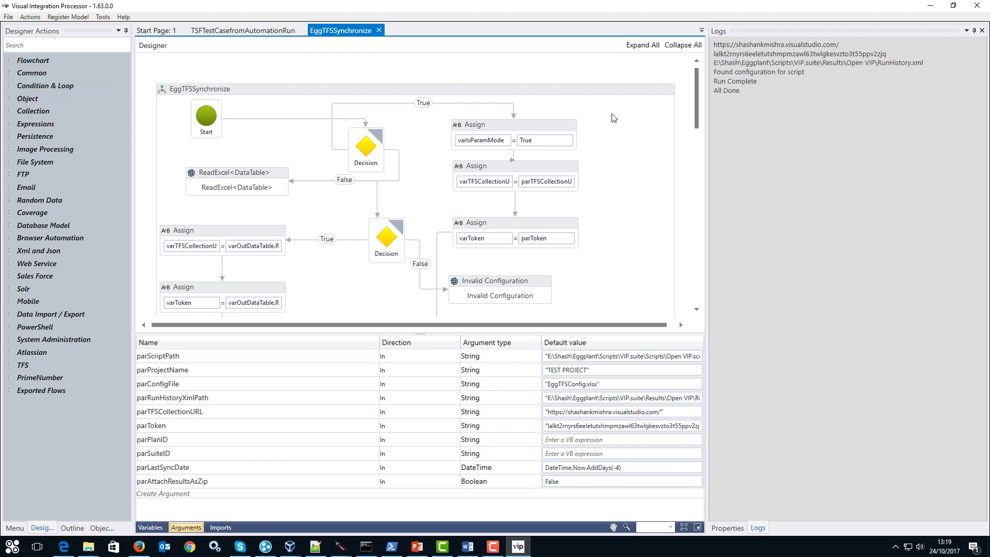
Switch to Firefox and open the summary of test run 209 from the project's recent test runs
click(139, 546)
mouse_move(323, 76)
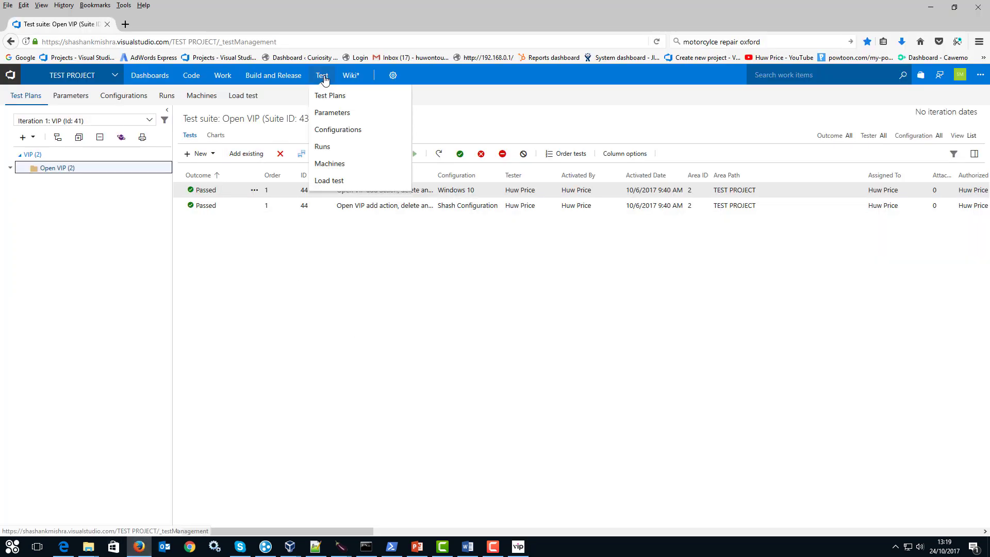
click(323, 148)
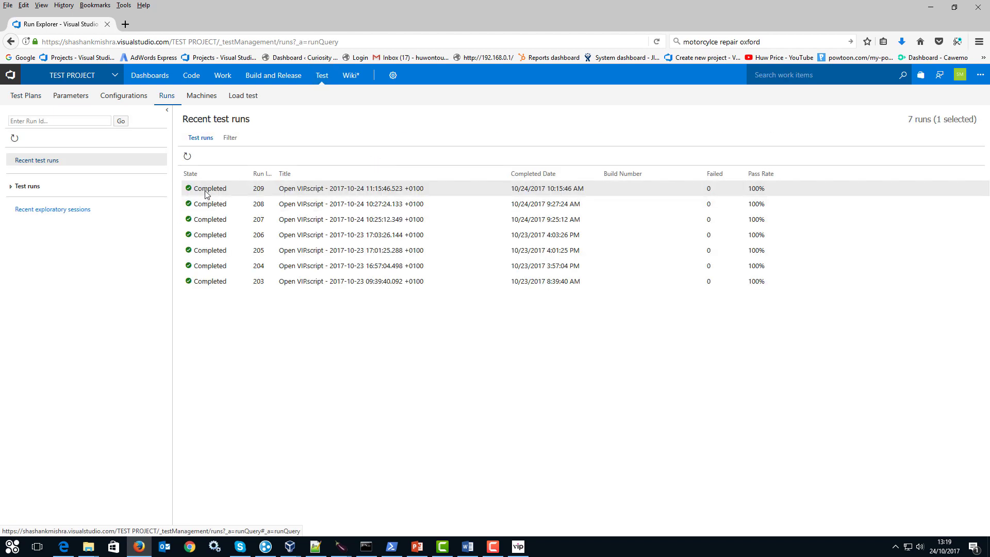
double_click(206, 191)
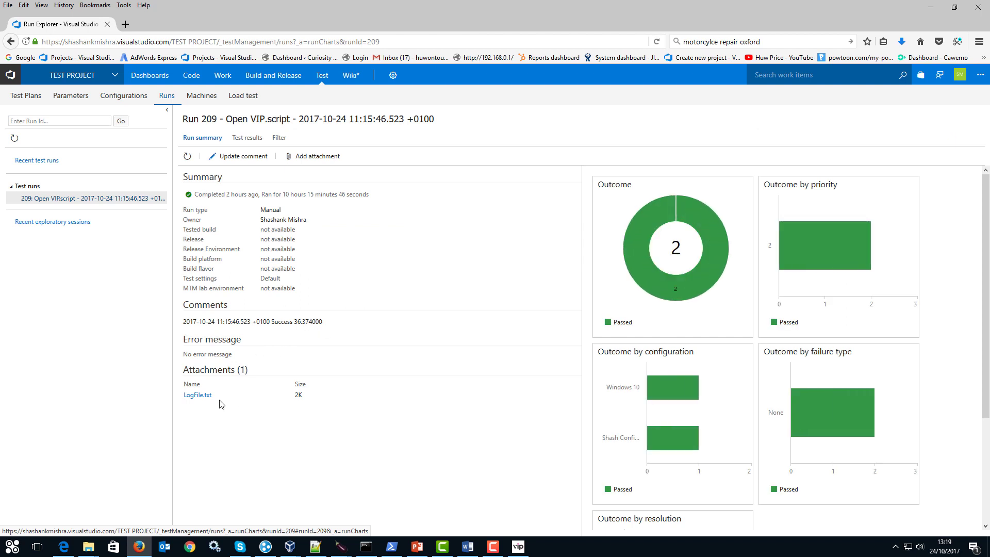
Open the run's LogFile.txt attachment in Notepad++ to inspect it, and return to the Run Explorer page in Firefox
click(206, 398)
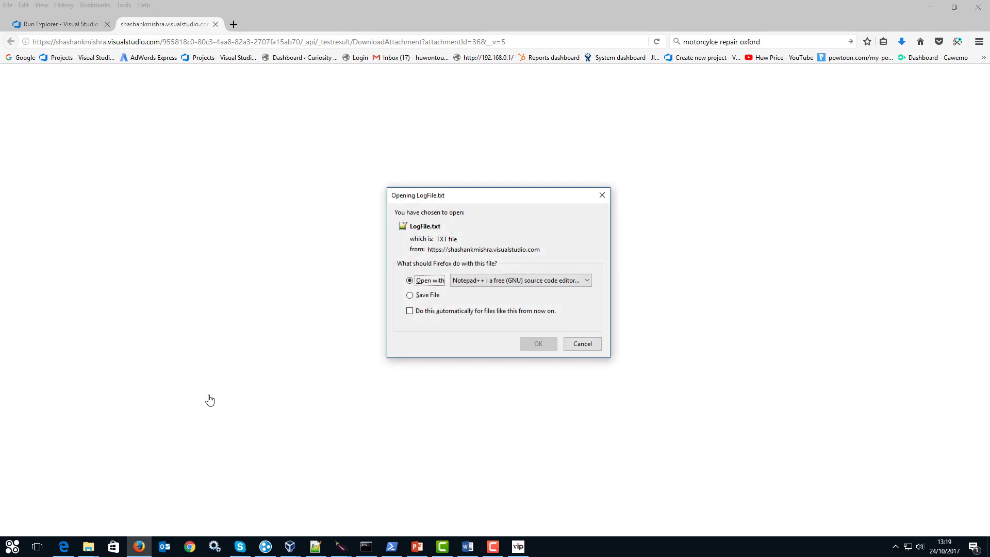
click(549, 347)
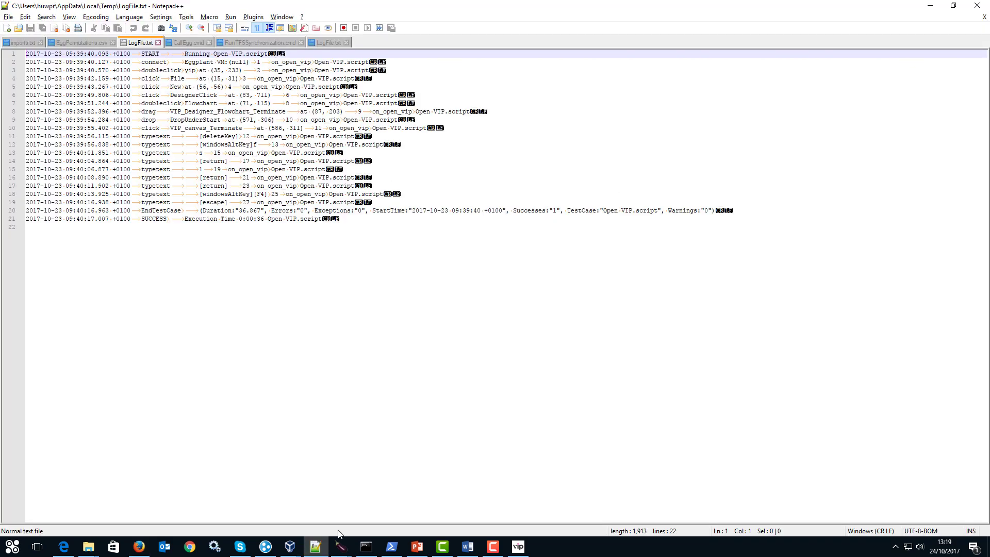
click(139, 547)
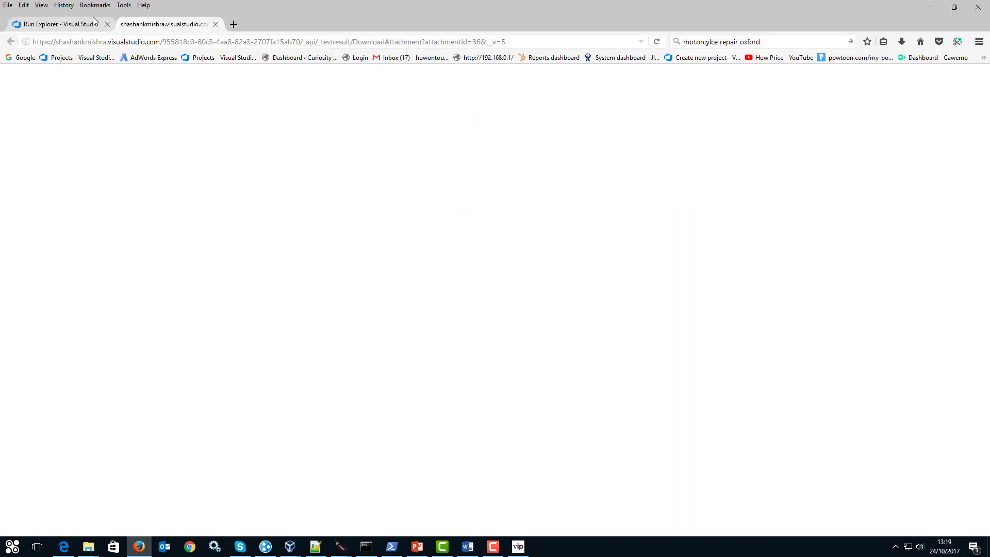
click(78, 24)
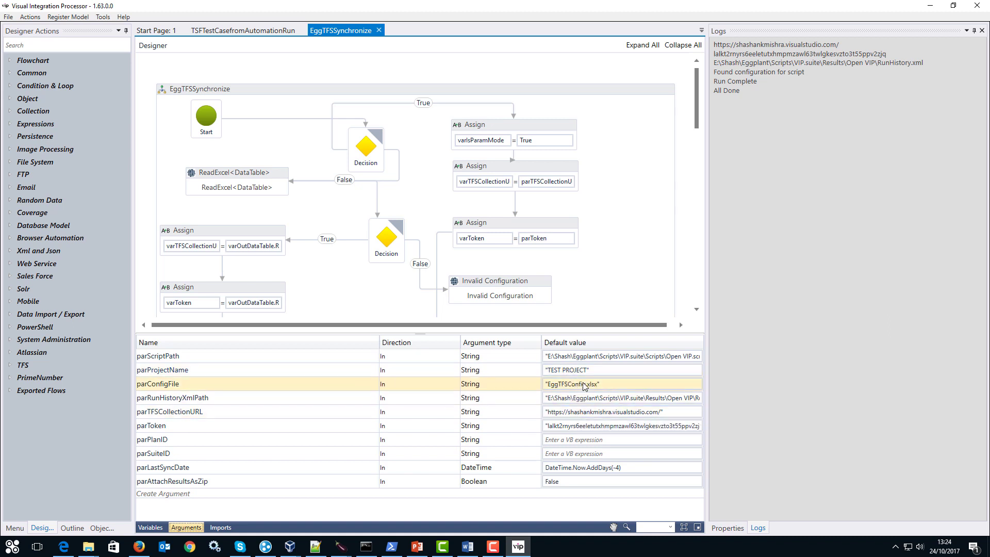
Select the parConfigFile argument of EggTFSSynchronize and review the configuration file and run history path
click(592, 388)
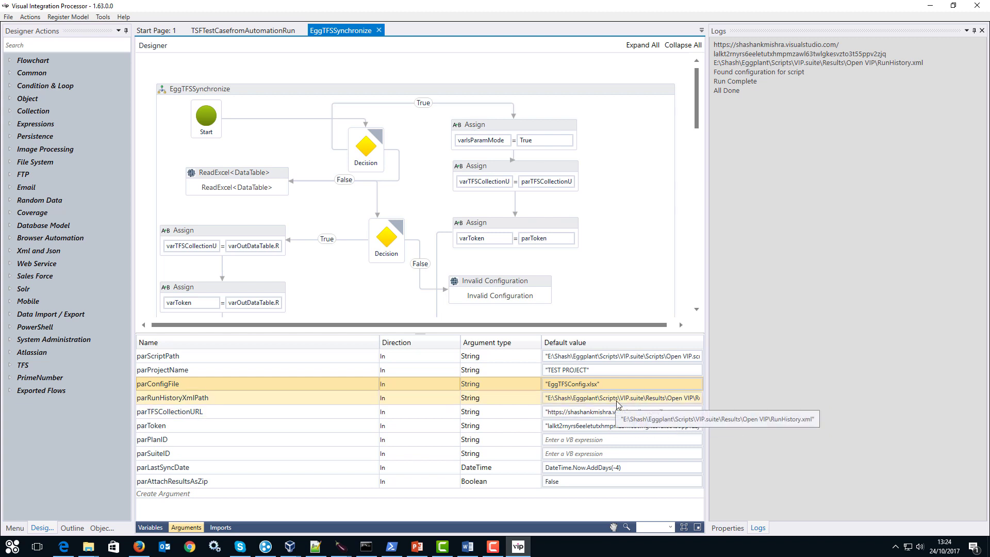
Review the parPlanID, parSuiteID and parScriptPath arguments of the EggTFSSynchronize workflow
click(552, 443)
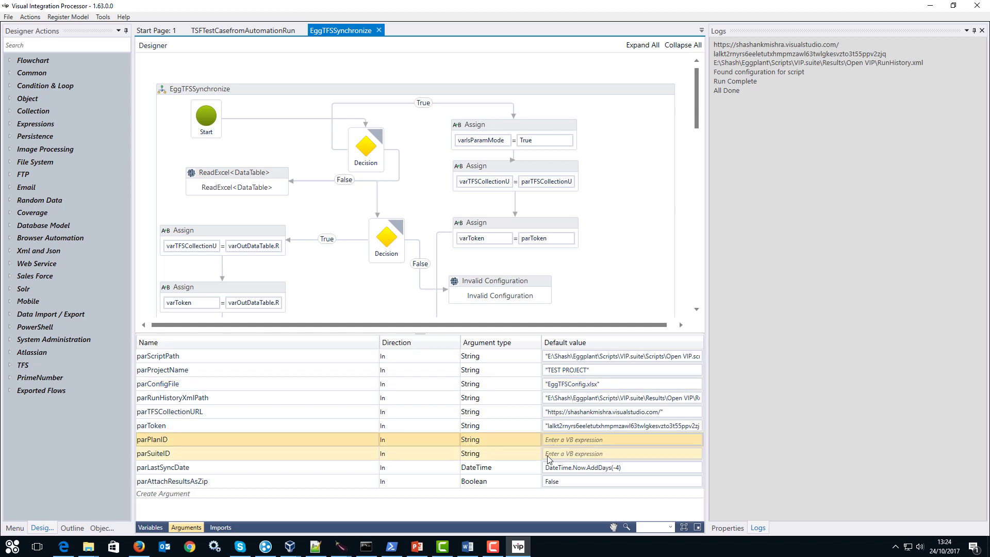
click(550, 457)
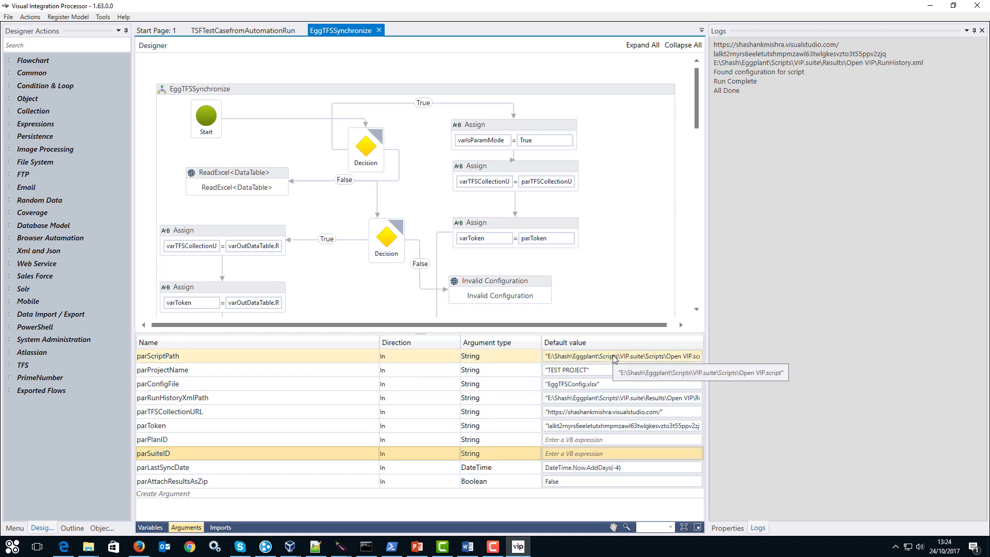
click(596, 359)
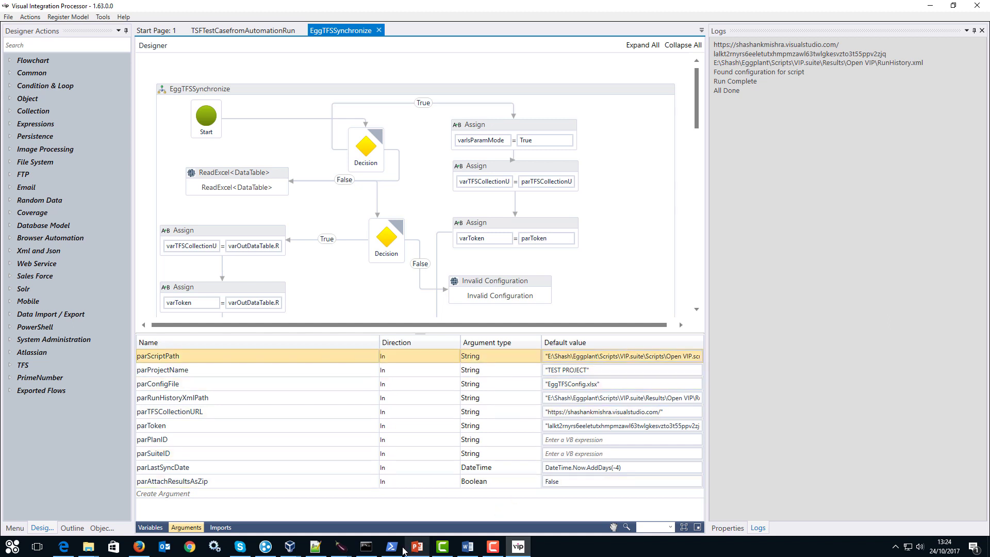
Switch to Windows PowerShell, clear the console and run ./callegg from the F:\shipped_examples\EggPlant folder
mouse_move(393, 551)
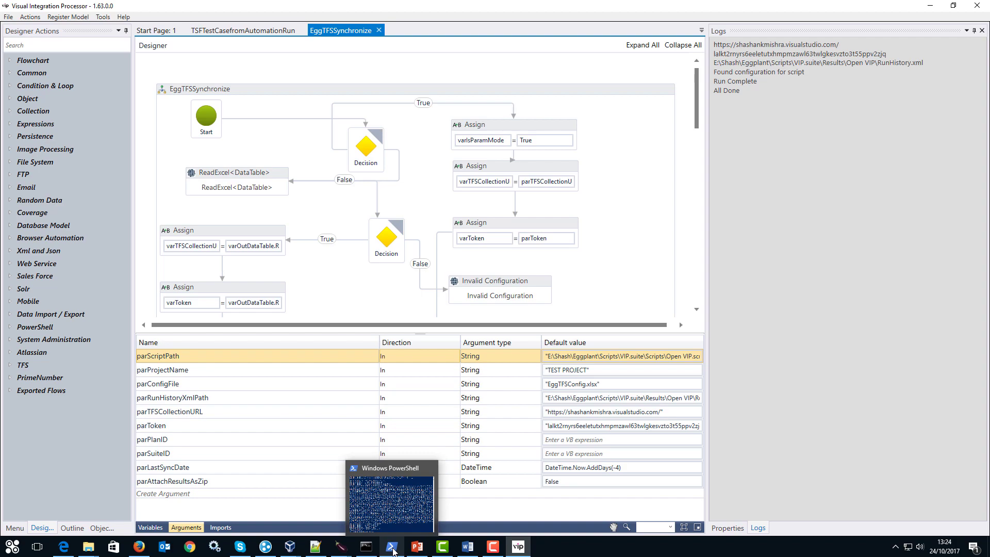
click(393, 551)
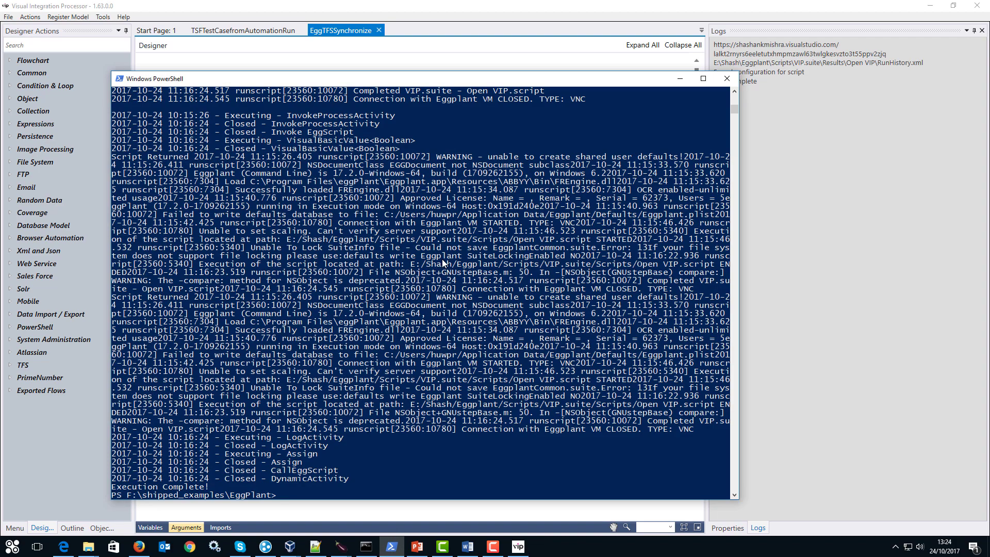
text(cls)
key(Return)
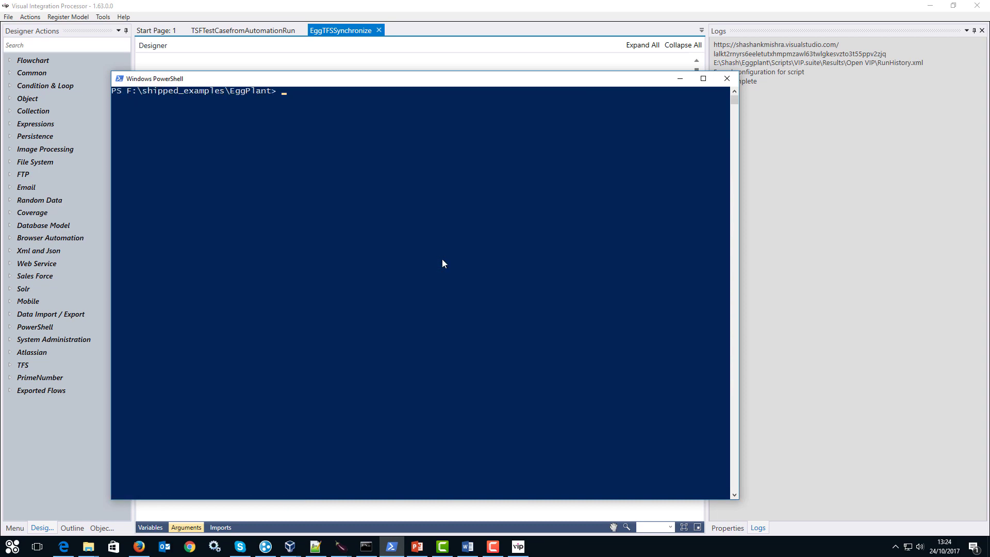
text(./callegg)
key(Return)
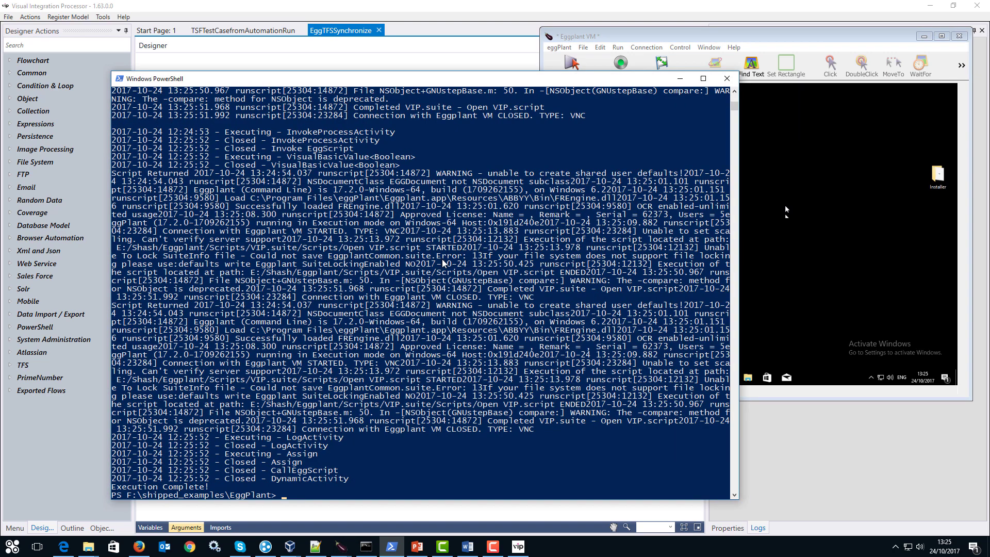
Clear the PowerShell console and run ./RunTFSSynchronization
text(cls)
key(Return)
text(./RunTFSSynchronization)
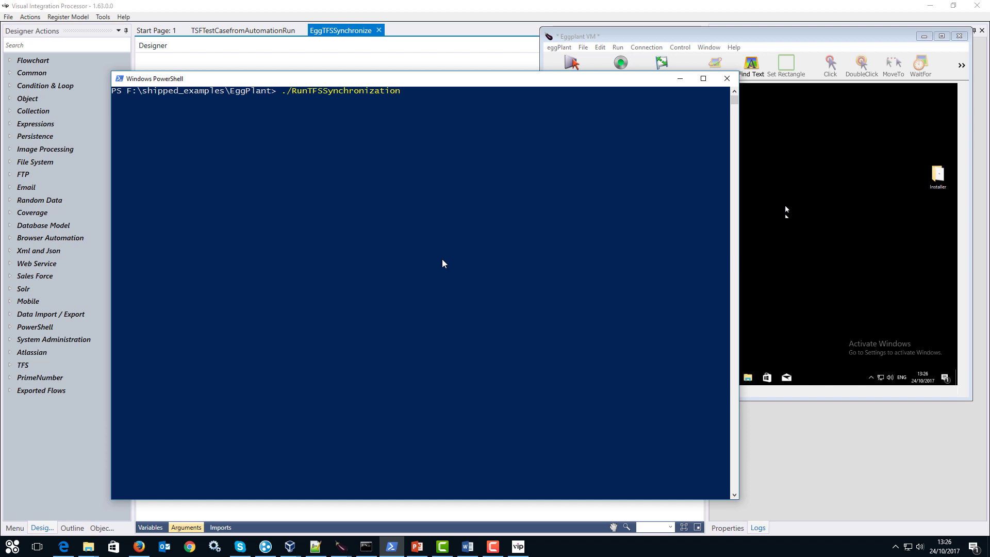
key(Return)
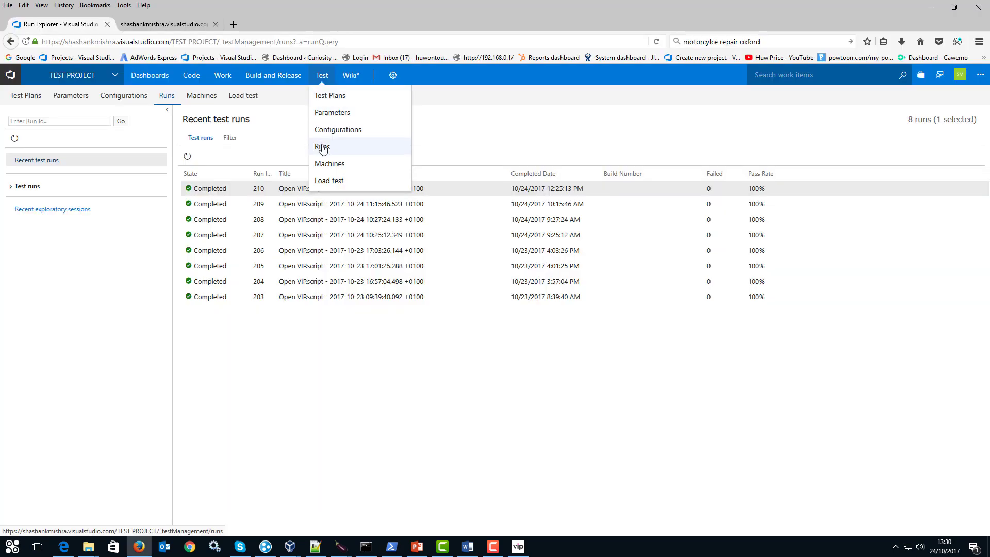
List the recent test runs of TEST PROJECT in Firefox and open the summary of run 210
click(323, 145)
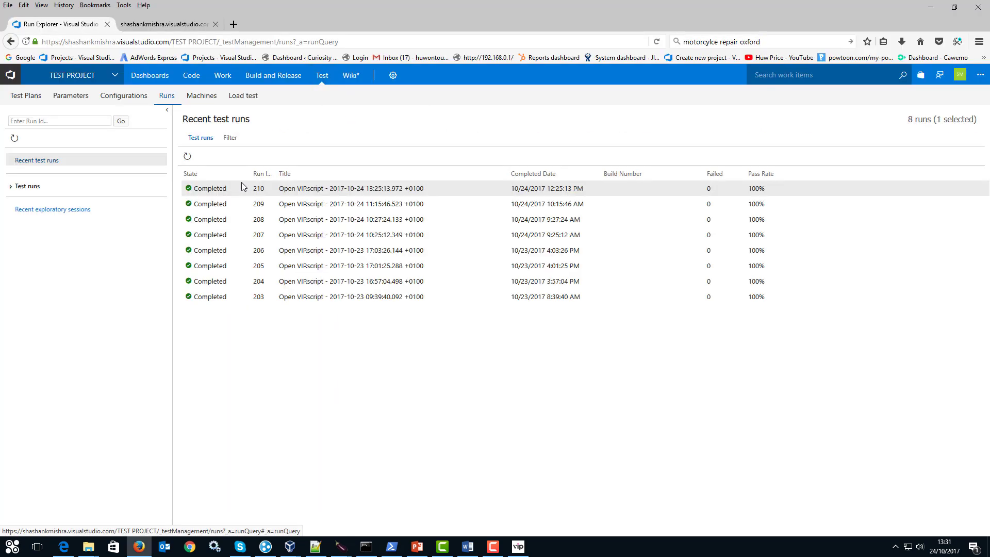
double_click(215, 190)
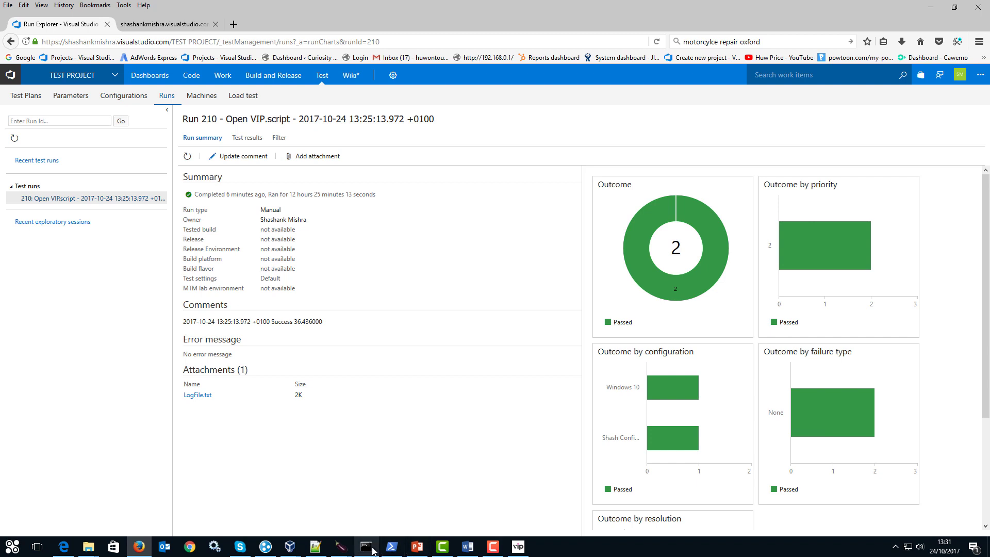
mouse_move(371, 549)
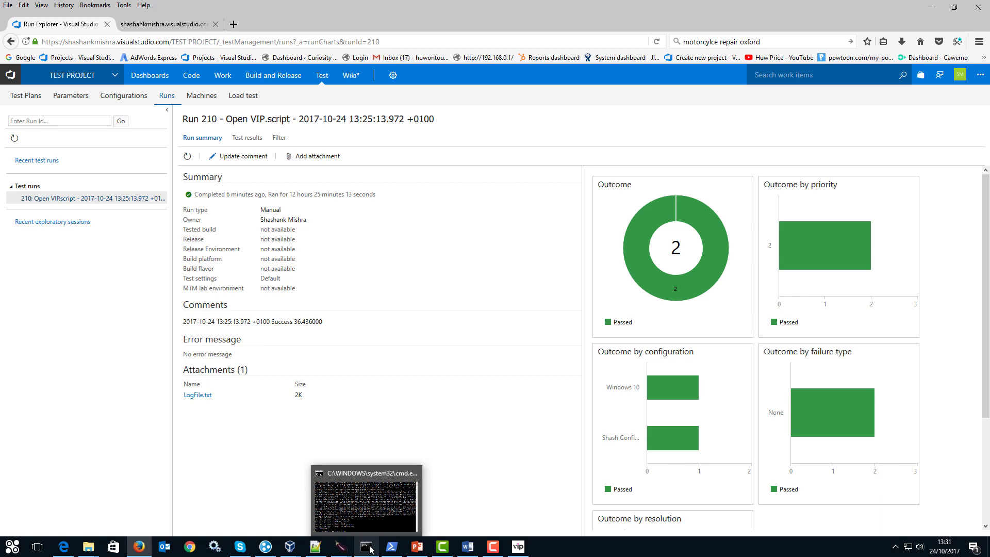
click(391, 547)
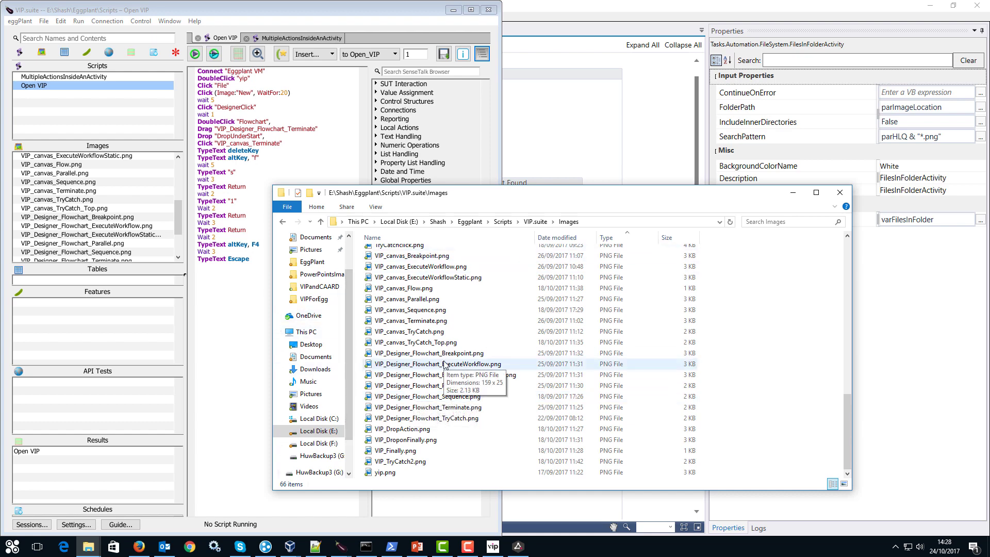
Switch to eggPlant, look through the VIP.suite images and run the Open VIP script
click(222, 304)
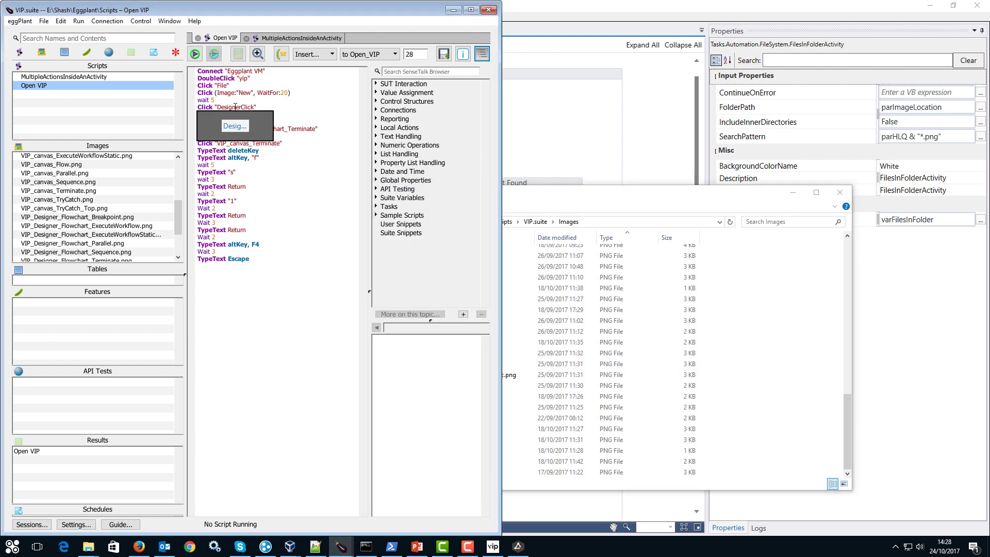
drag(179, 212, 181, 200)
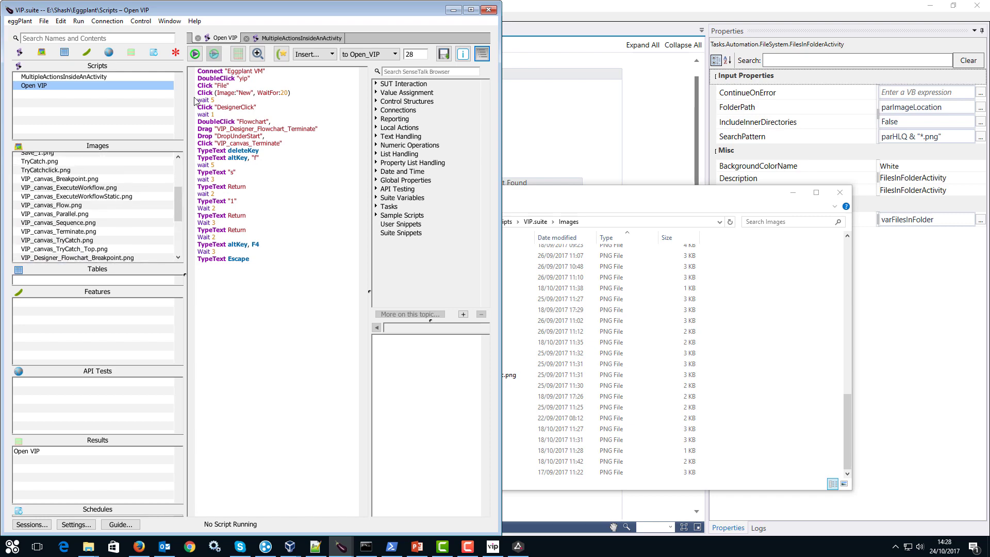
click(195, 54)
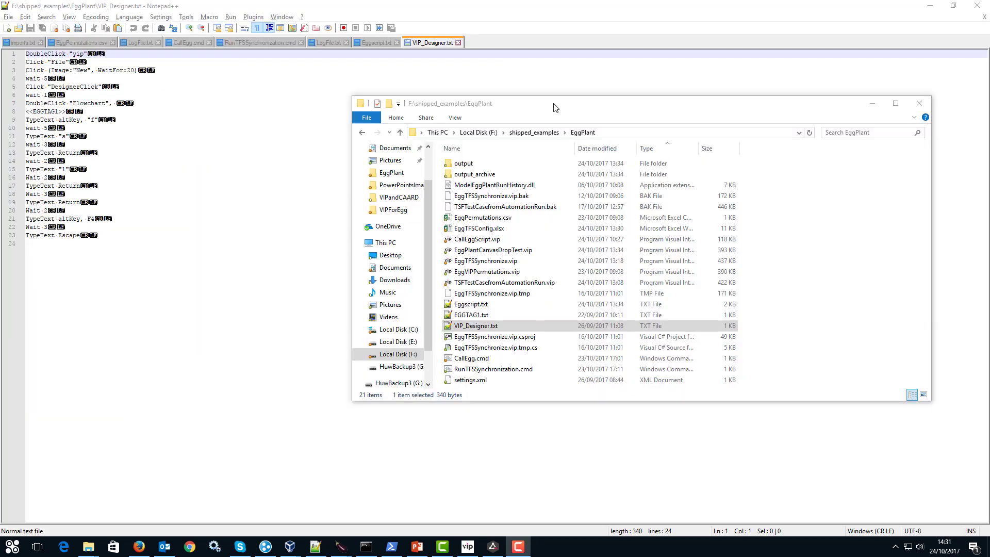
Open VIP_Designer.txt in Notepad++ and examine the template script and its <<EGGTAG1>> placeholder line
double_click(466, 327)
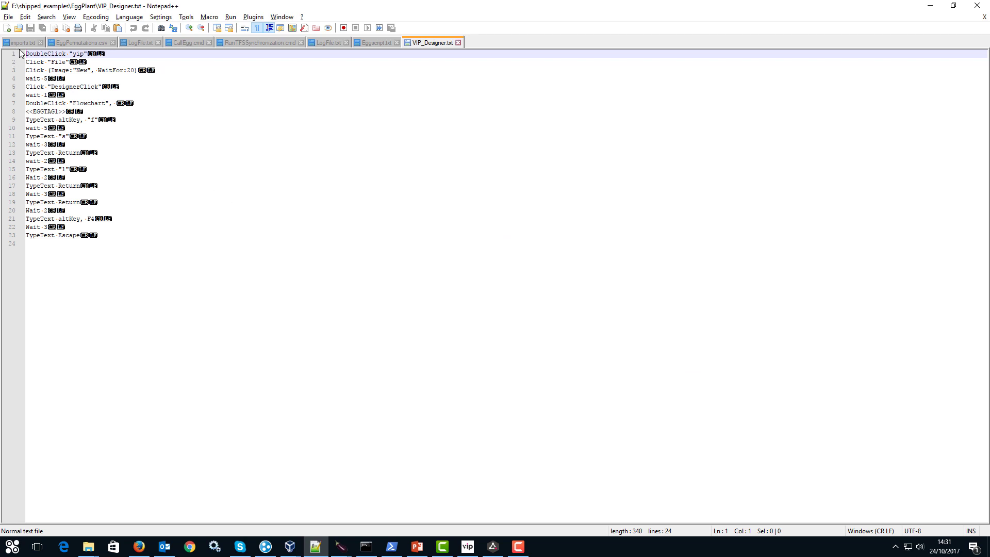
drag(26, 53, 148, 224)
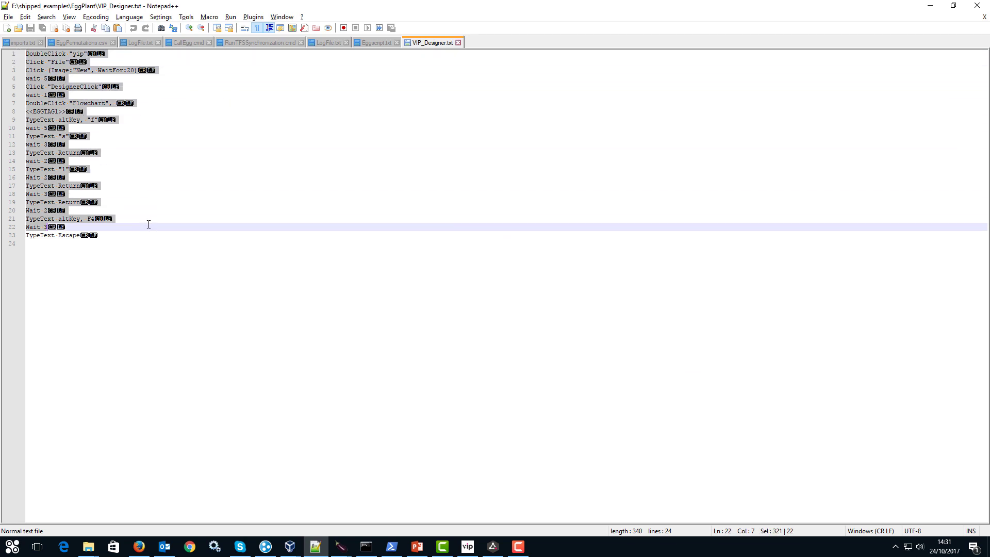
click(91, 106)
drag(63, 112, 48, 112)
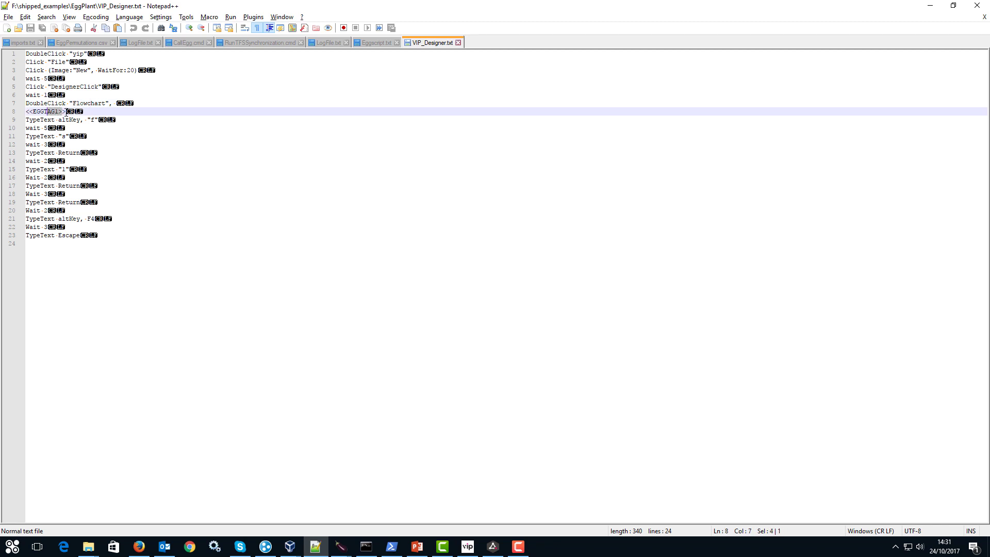
Open EGGTAG1.txt from the EggPlant folder and examine its command block and <<Action>> placeholders
key(alt+Tab)
double_click(477, 316)
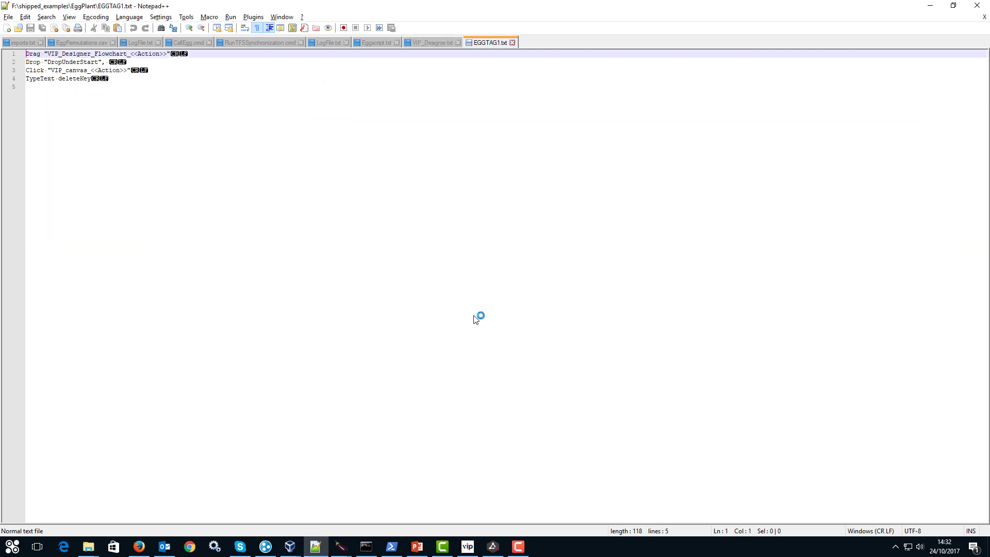
drag(141, 88, 24, 48)
click(131, 97)
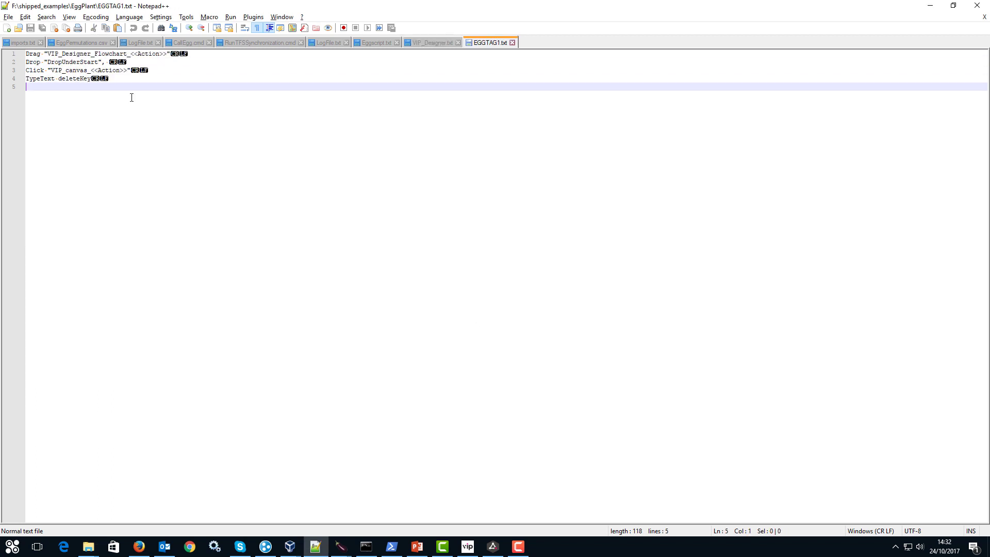
drag(92, 71, 169, 55)
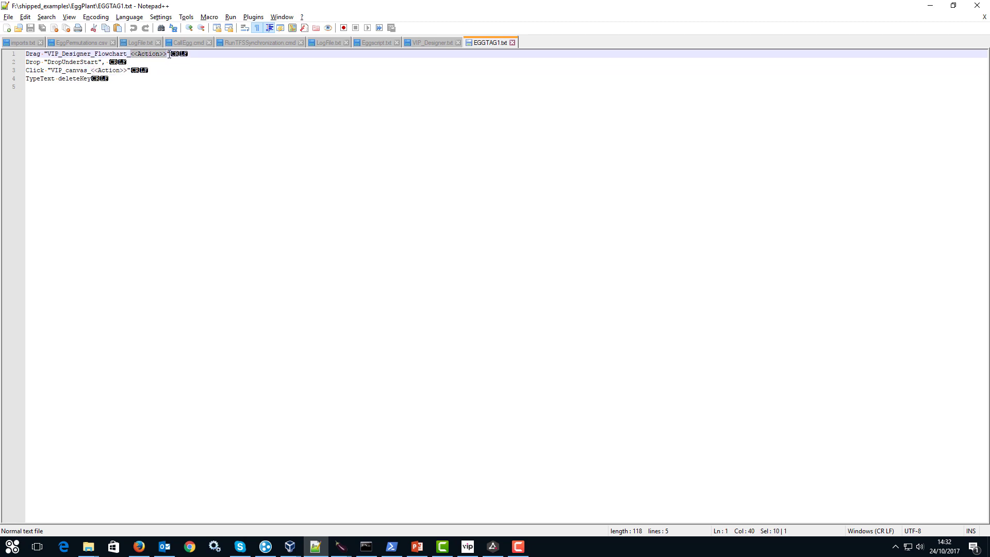
Switch to Visual Integration Processor and show the EggPlantCanvasDropTest arguments, checking the parImageLocation default value
click(467, 546)
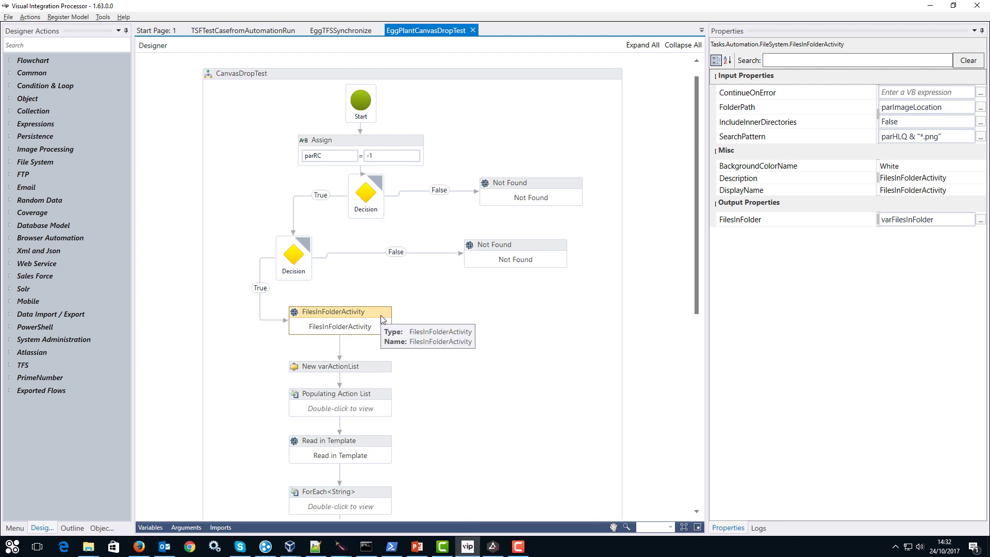
click(189, 528)
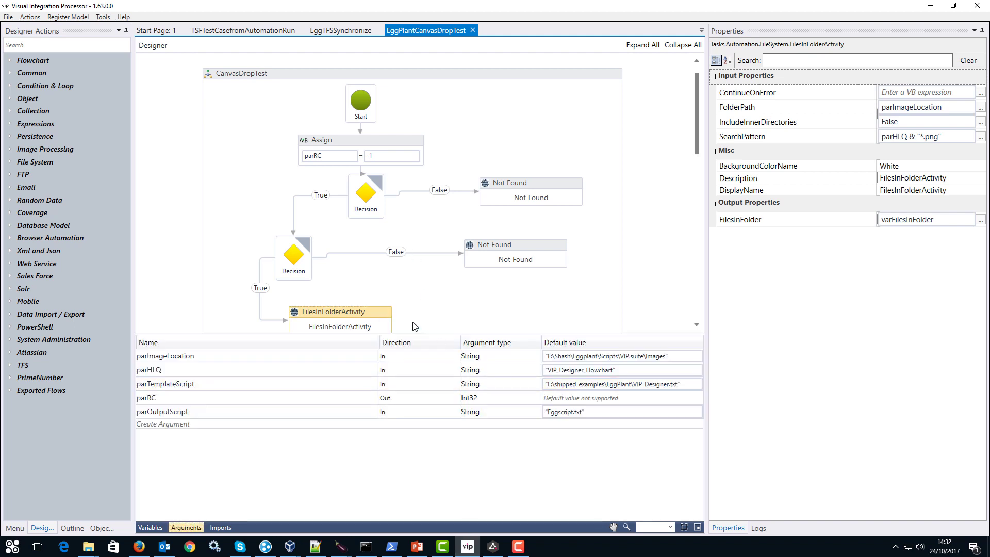
click(550, 356)
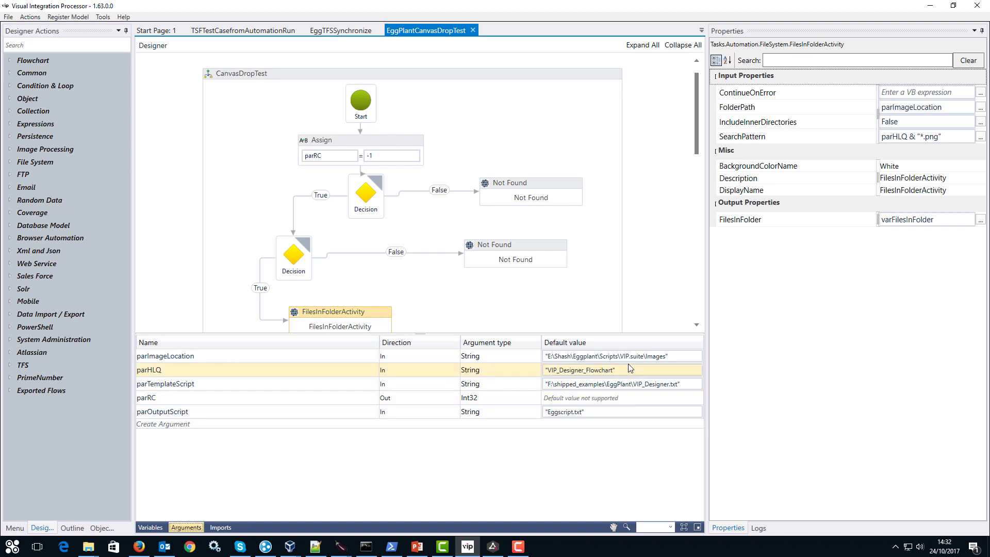
Inspect the properties of the Populating Action List, Read in Template and ForEach<String> activities in the CanvasDropTest flowchart
scroll(527, 272, down, 2)
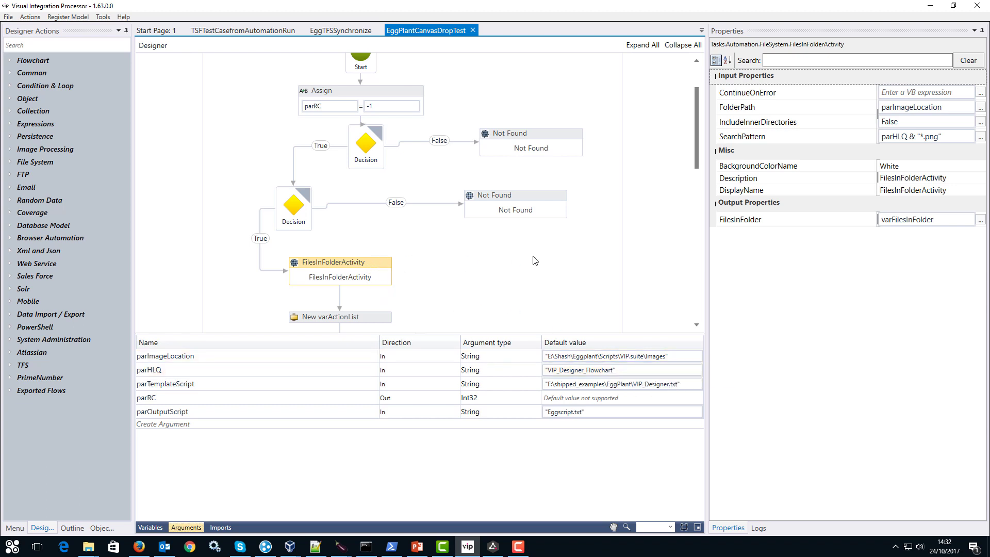
scroll(470, 255, down, 2)
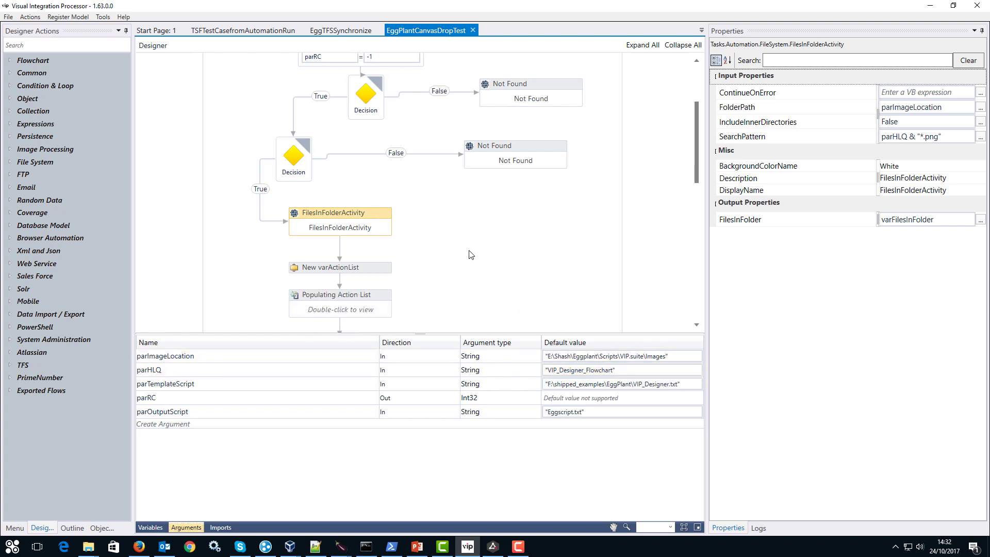
scroll(470, 255, down, 2)
click(360, 261)
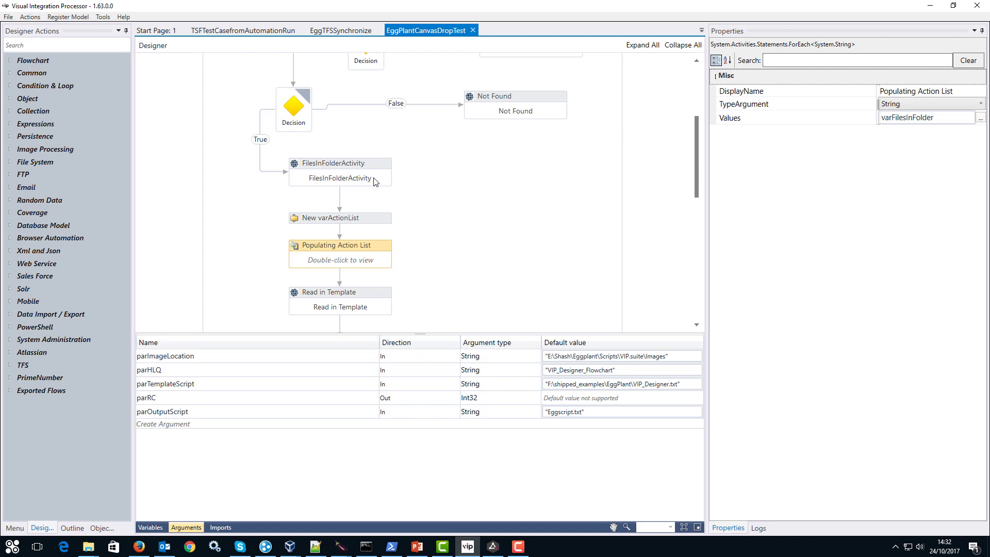
scroll(375, 181, down, 2)
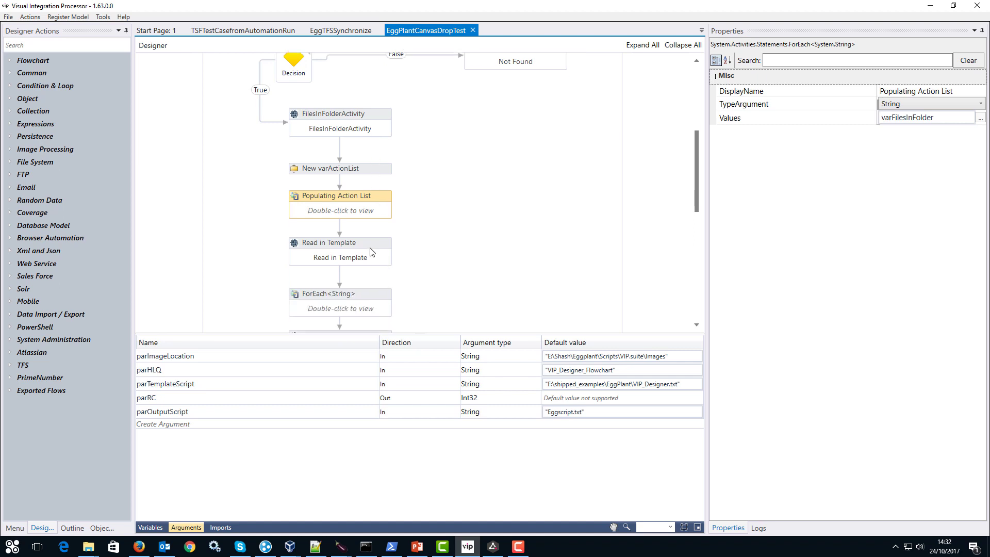
click(376, 259)
scroll(375, 311, down, 2)
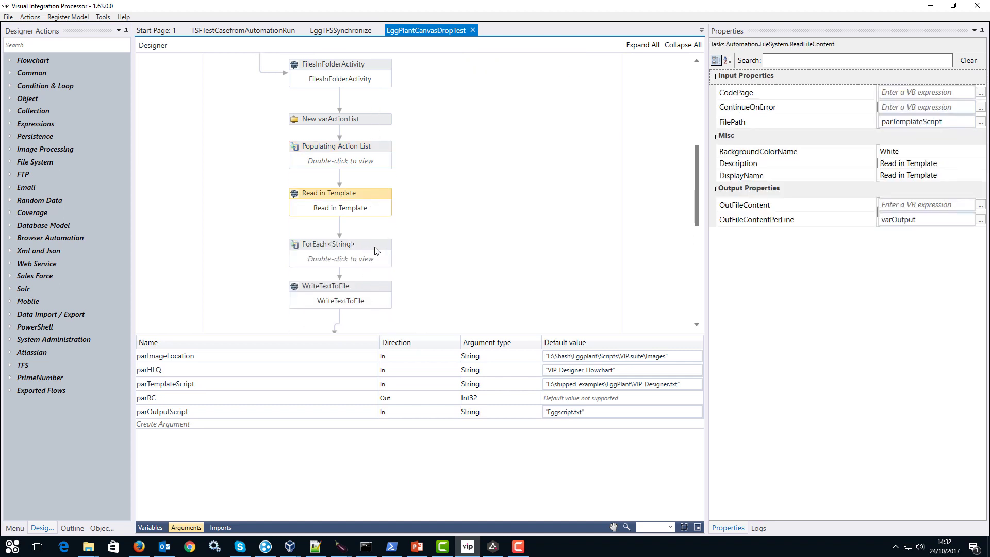
click(376, 250)
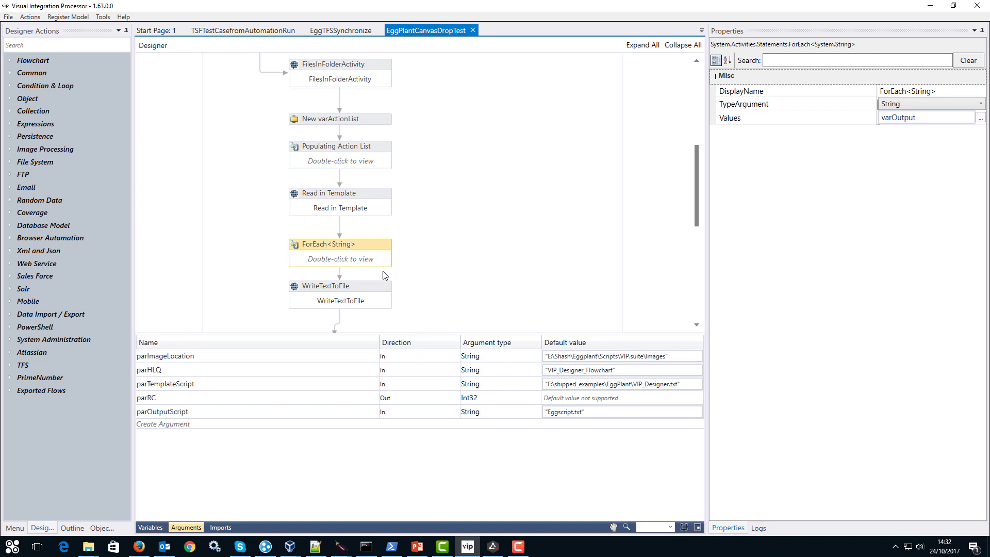
Open the ForEach<String> loop and its nested Flowchart to examine the decision and ReplaceString activities
scroll(383, 274, down, 1)
double_click(360, 241)
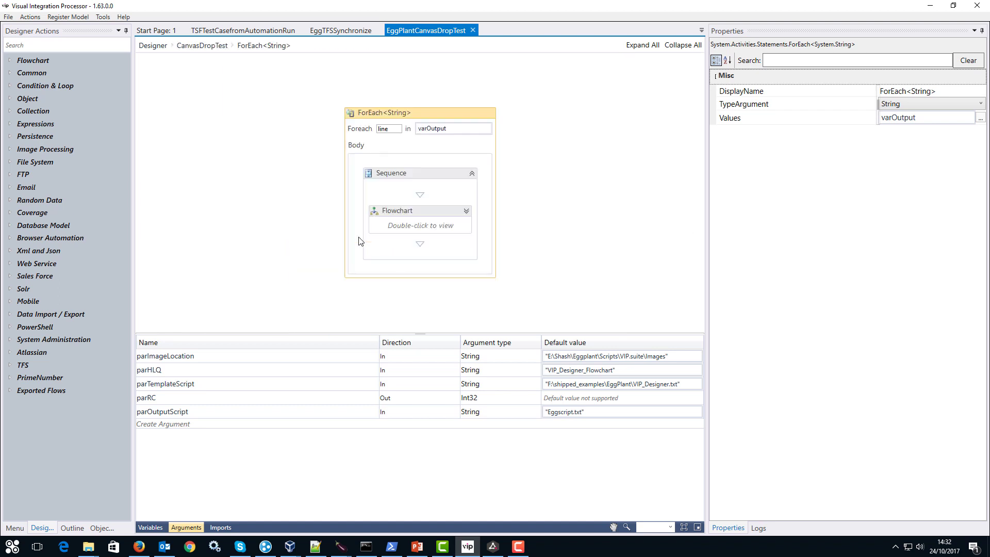
double_click(420, 226)
scroll(419, 219, down, 1)
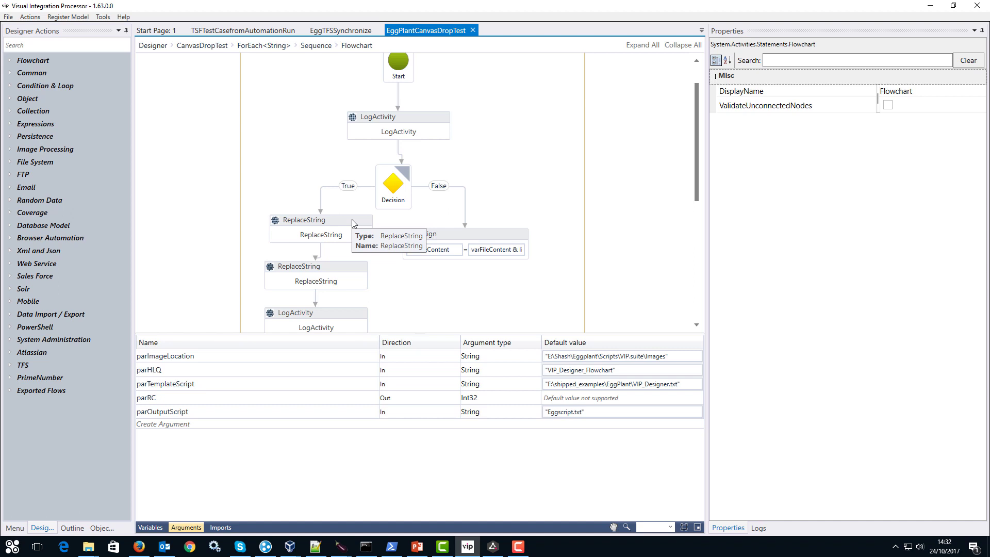
Run the EggPlantCanvasDropTest workflow and open the resulting Eggscript.txt from the EggPlant folder, sorted by date modified
click(29, 17)
click(57, 29)
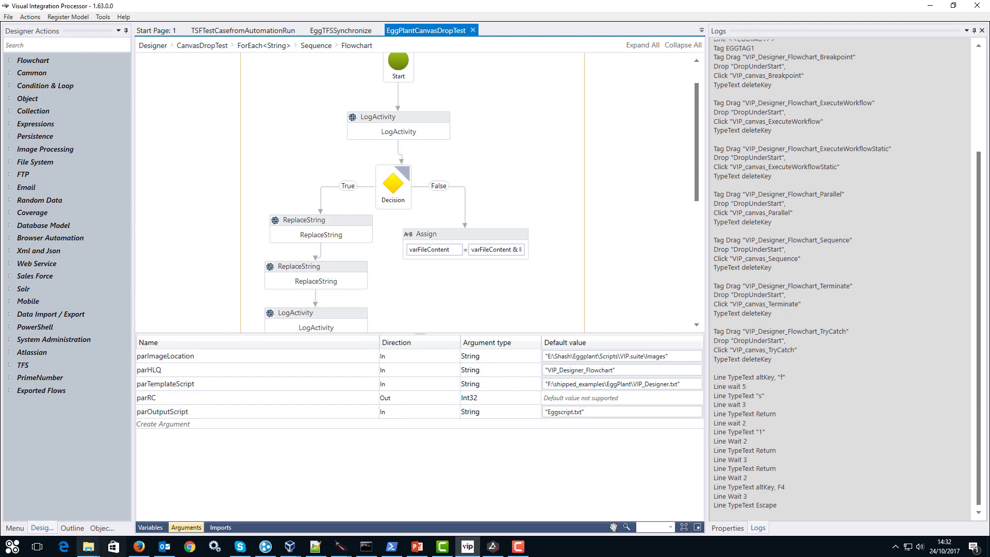
click(89, 546)
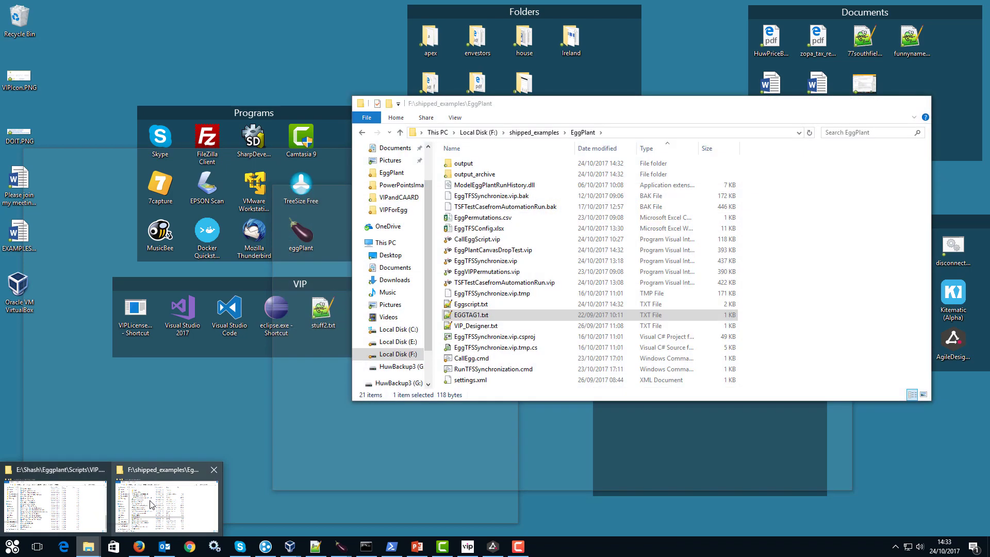
click(166, 505)
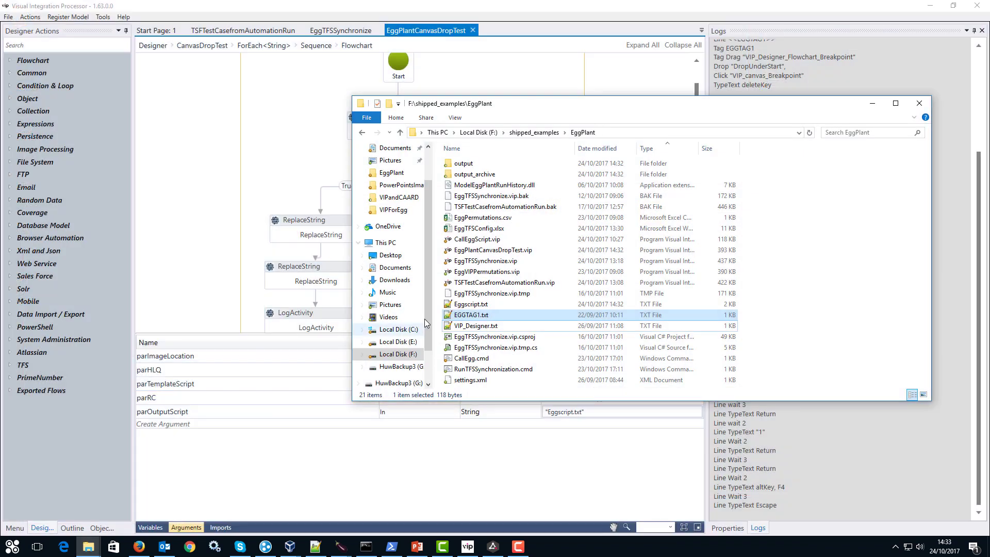
click(597, 149)
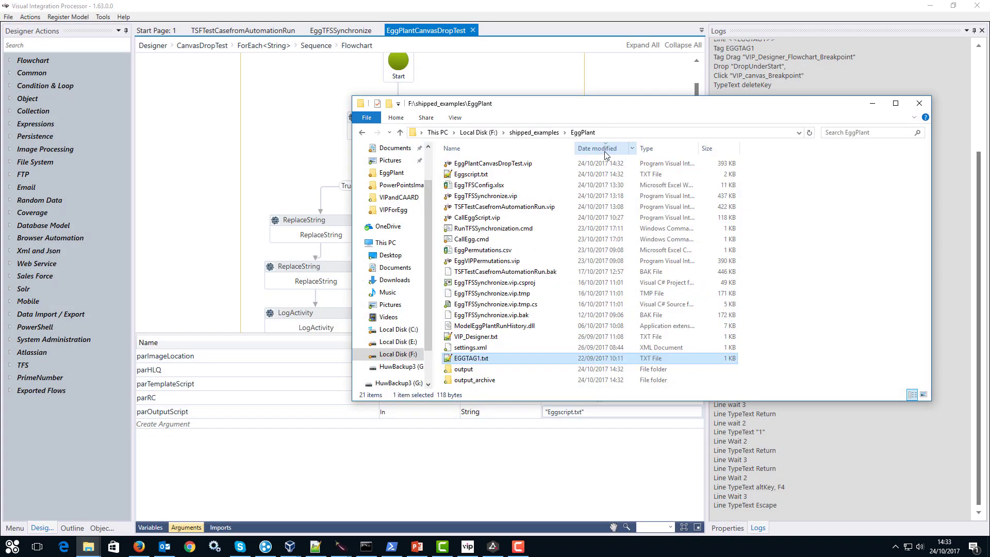
double_click(487, 175)
click(503, 318)
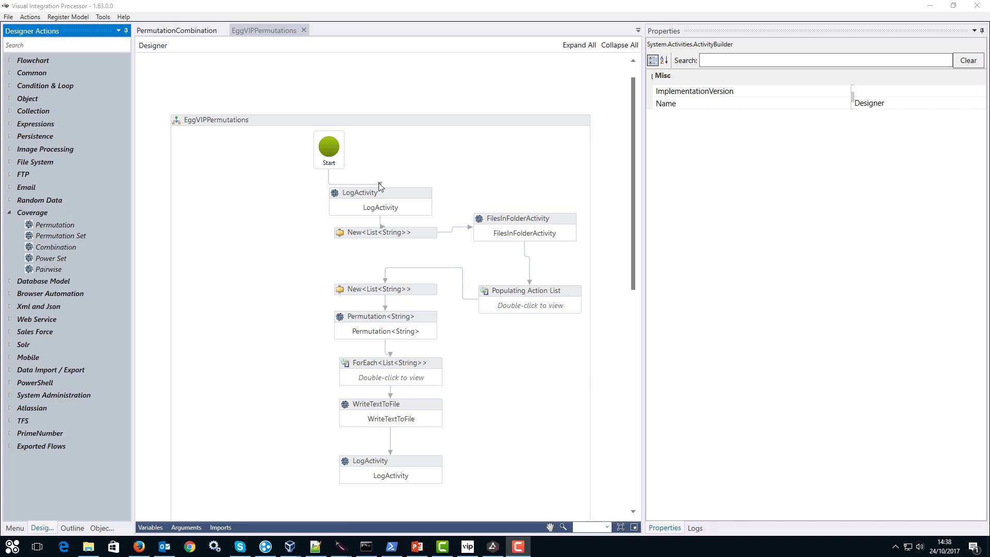
Review the PermutationCombination flow and the EggVIPPermutations workflow's FilesInFolderActivity properties, arguments and variables
click(184, 37)
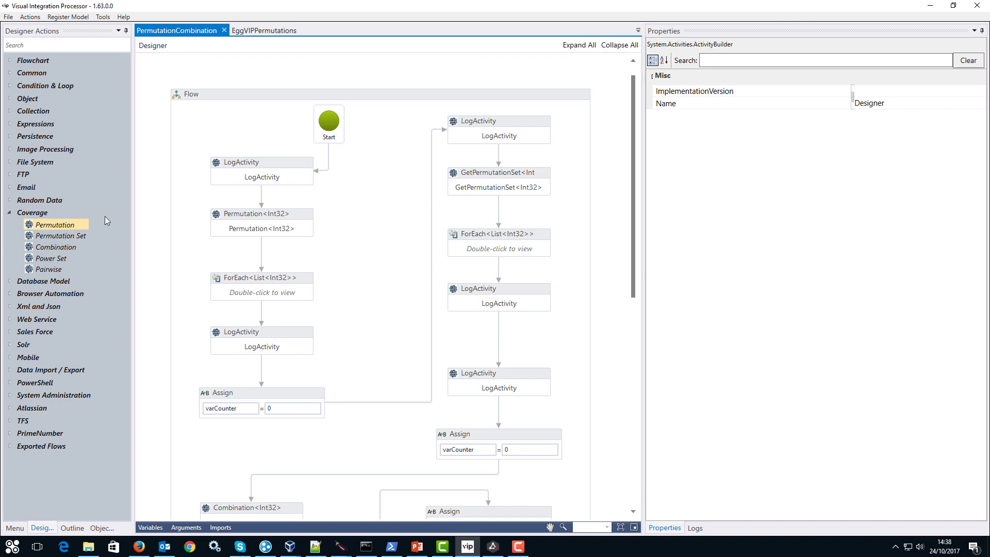
click(264, 32)
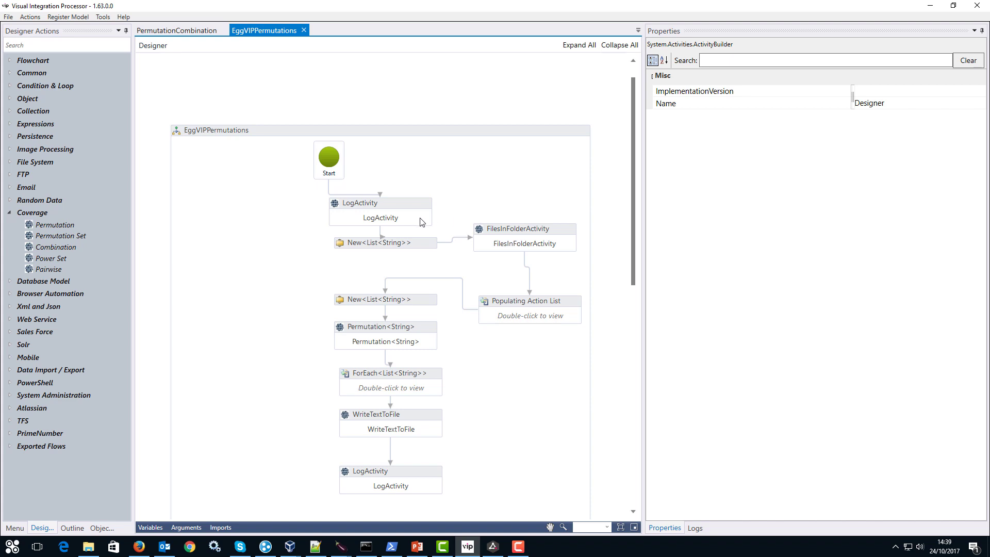
click(566, 239)
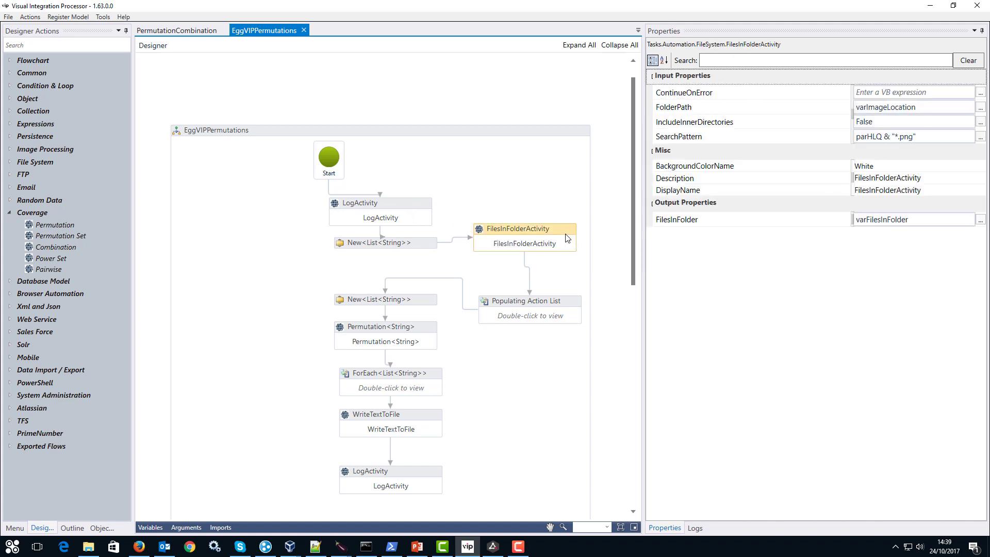
click(186, 527)
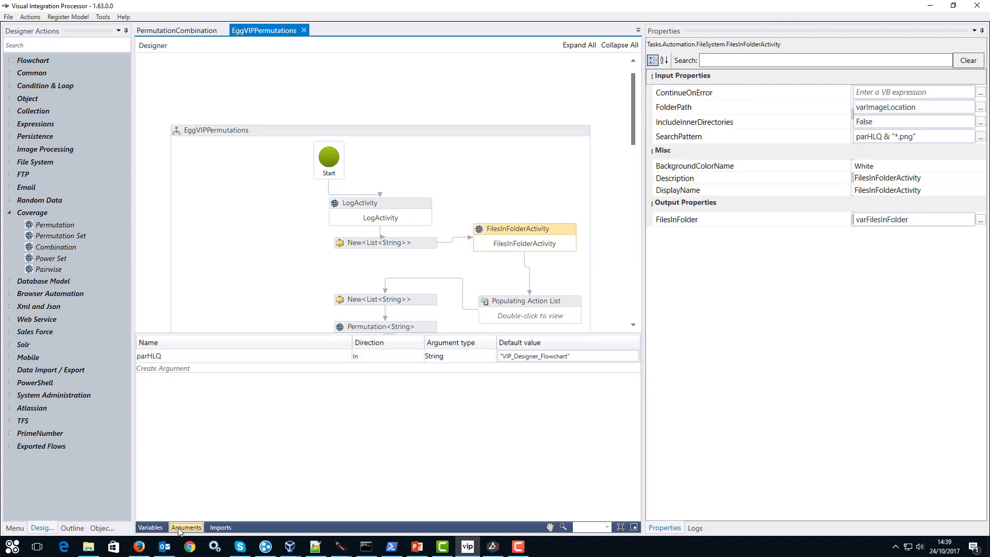
click(150, 527)
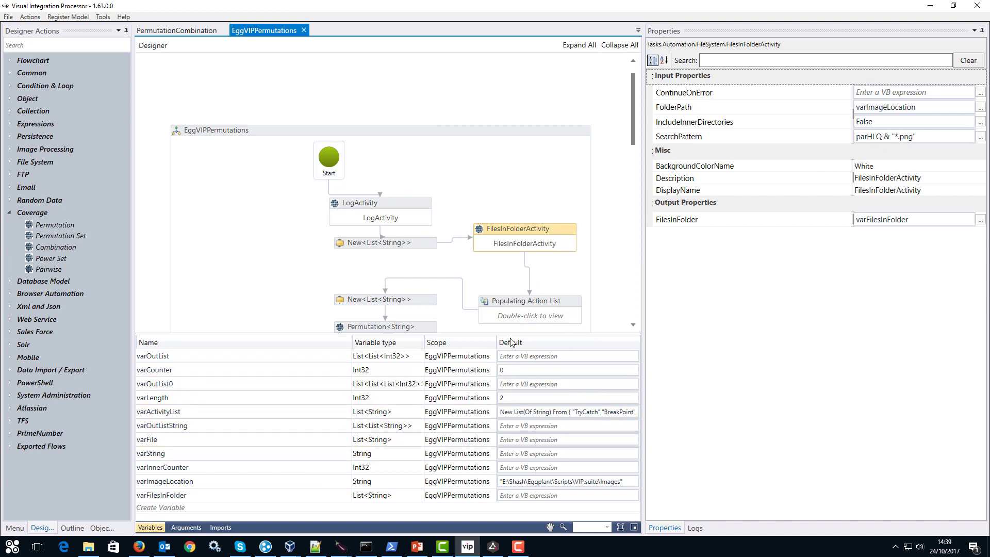
click(150, 527)
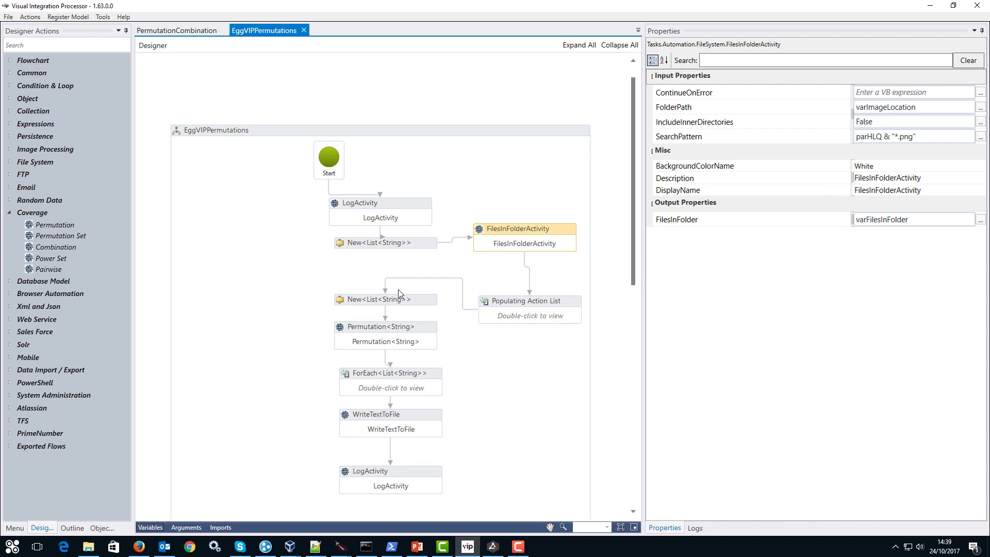
Run the EggVIPPermutations workflow and open the resulting EggPermutations.csv from the EggPlant folder in Excel
click(30, 17)
click(41, 29)
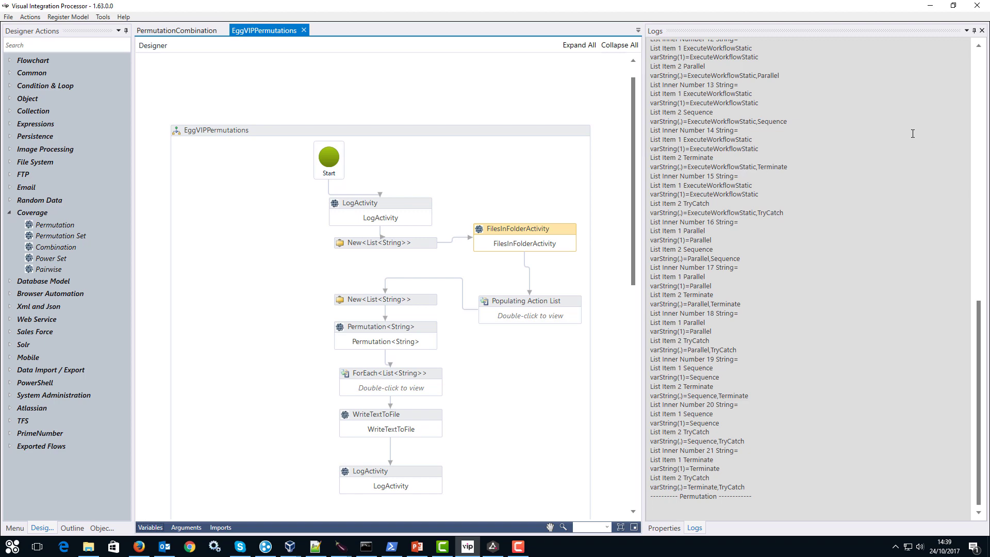
click(88, 547)
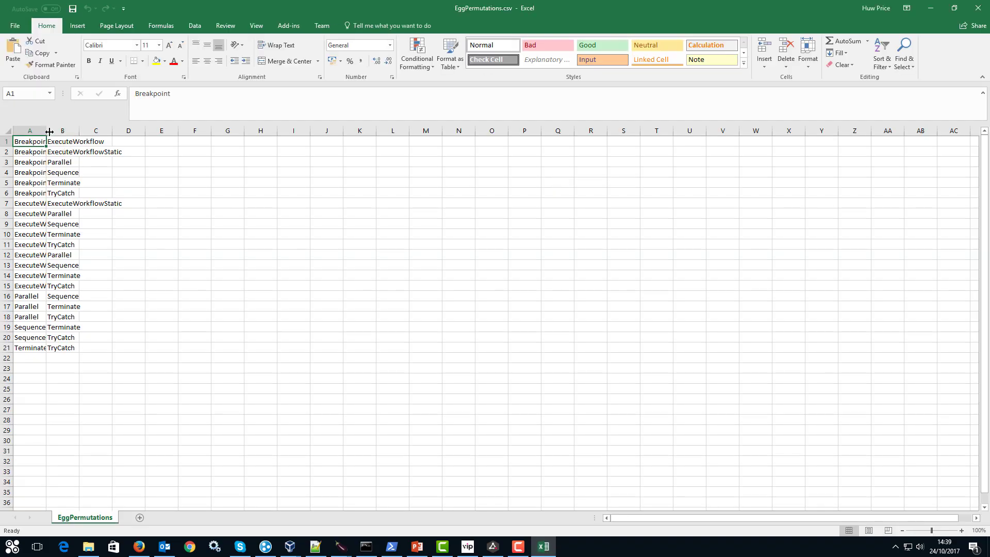
Widen columns A and B to read the activity pairs in the first three rows, and close the workbook
double_click(46, 132)
drag(102, 132, 166, 130)
double_click(68, 133)
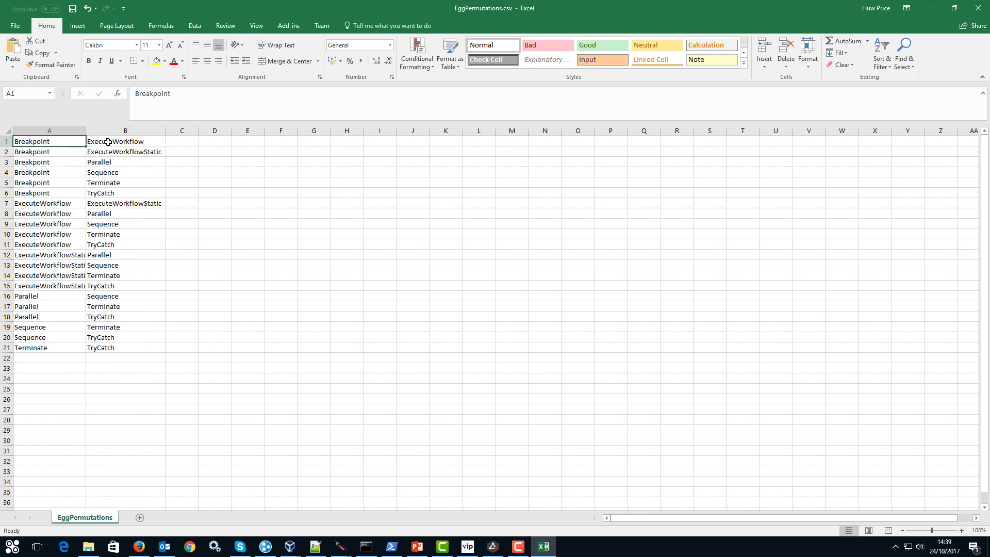
click(115, 142)
click(62, 144)
click(81, 151)
click(96, 153)
click(64, 161)
click(103, 164)
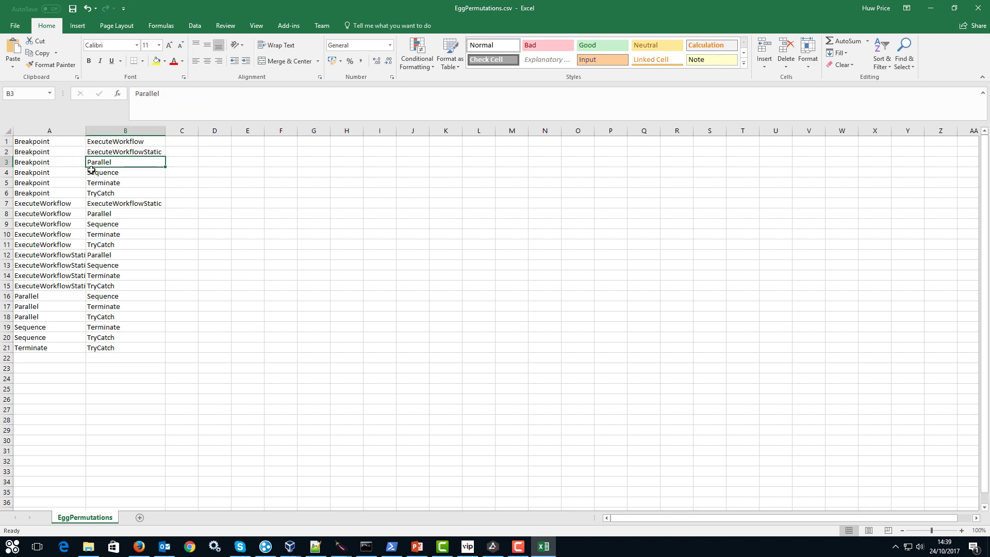
click(982, 12)
click(495, 287)
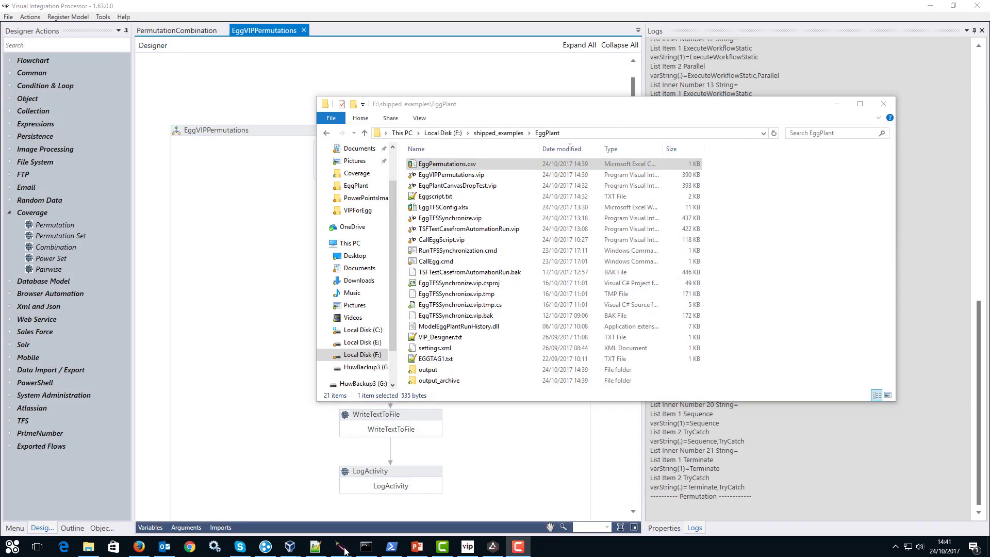
Switch to eggPlant's VIP.suite window, highlight the EggPermutations.csv path in the MultipleActionsInsideAnActivity script, and run the script
mouse_move(342, 550)
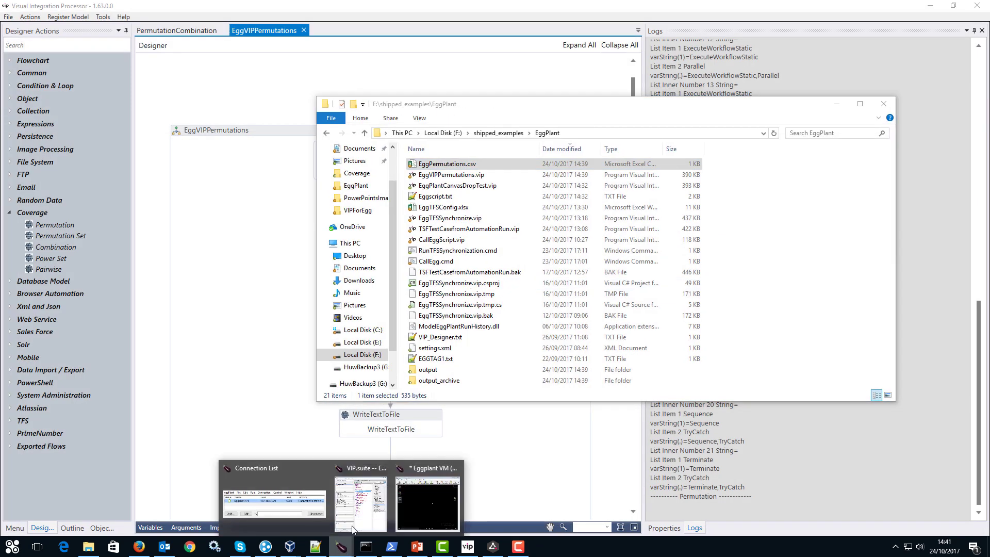
click(353, 529)
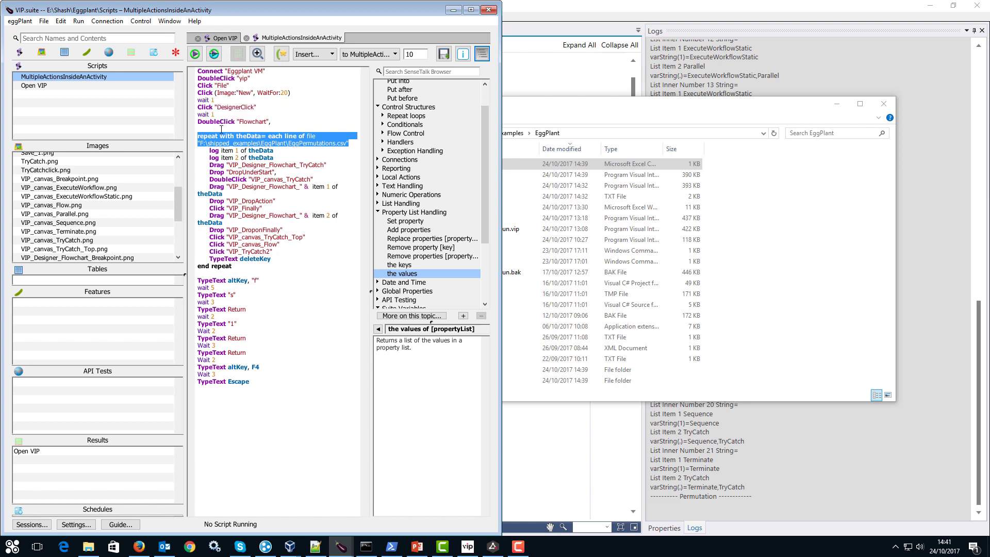
click(290, 124)
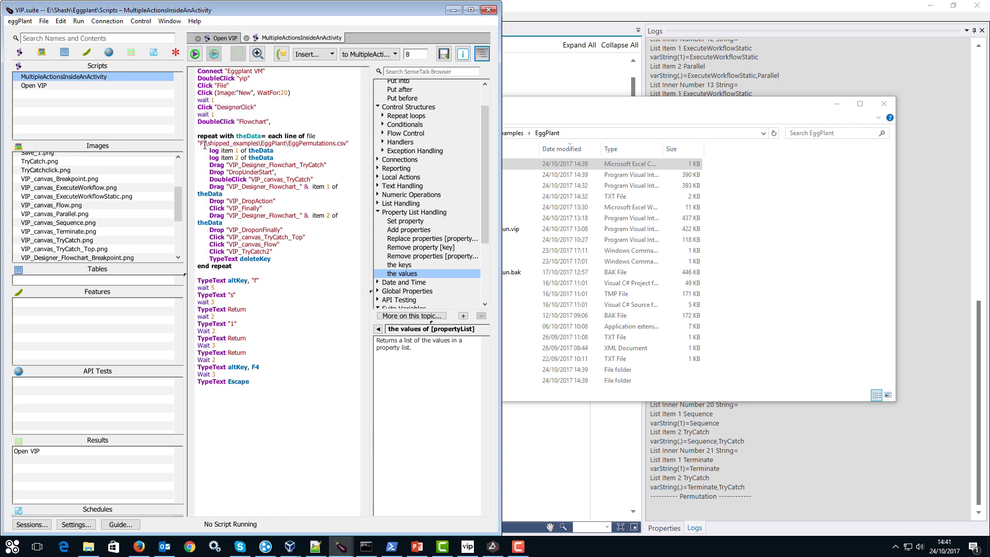
drag(200, 143, 349, 147)
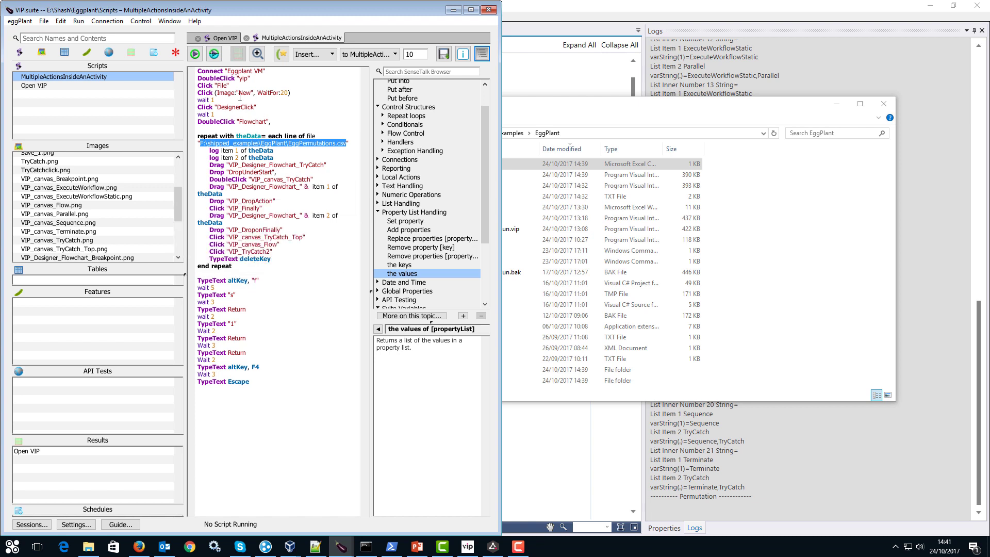
click(194, 54)
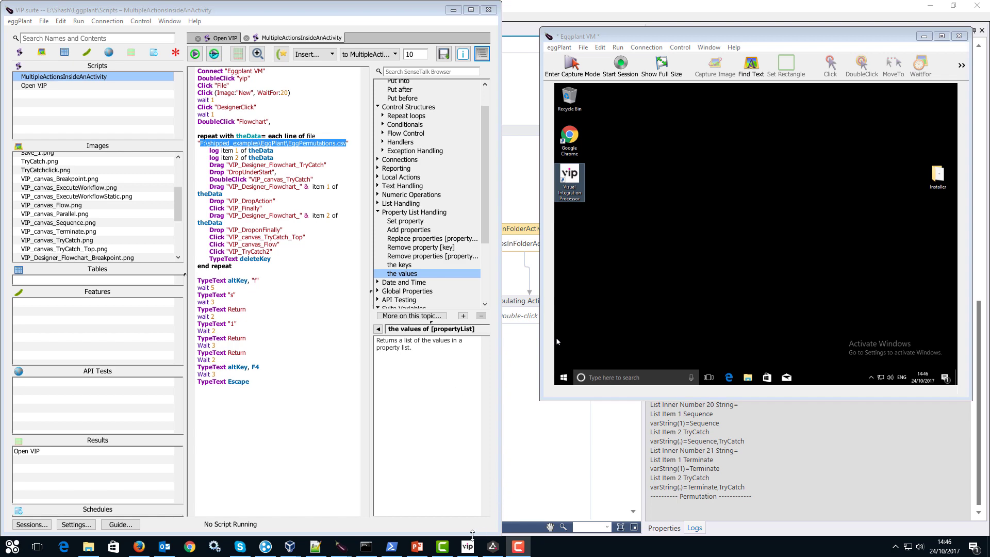
Switch to Visual Integration Processor, expand the TFS group in Designer Actions, and widen the list to read the full action names
click(467, 547)
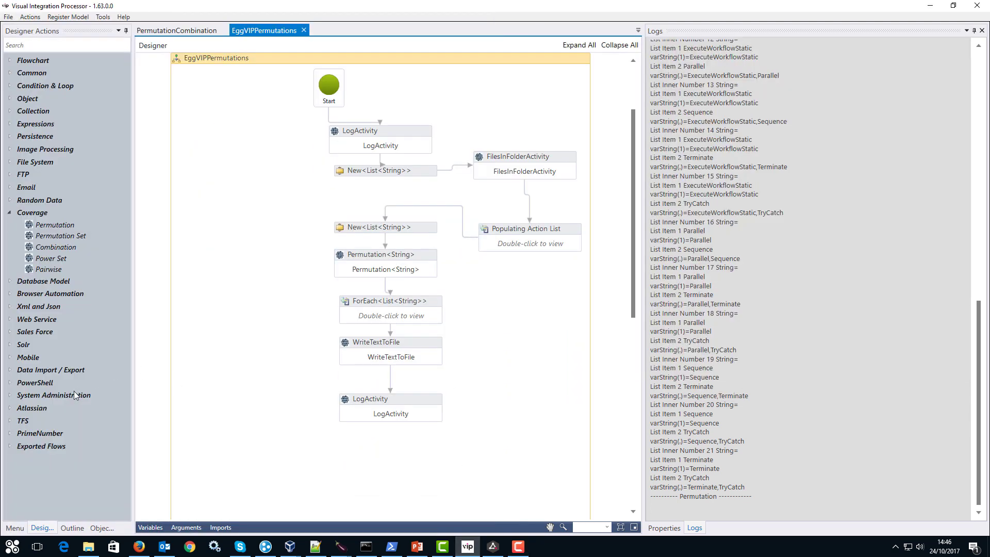
click(10, 421)
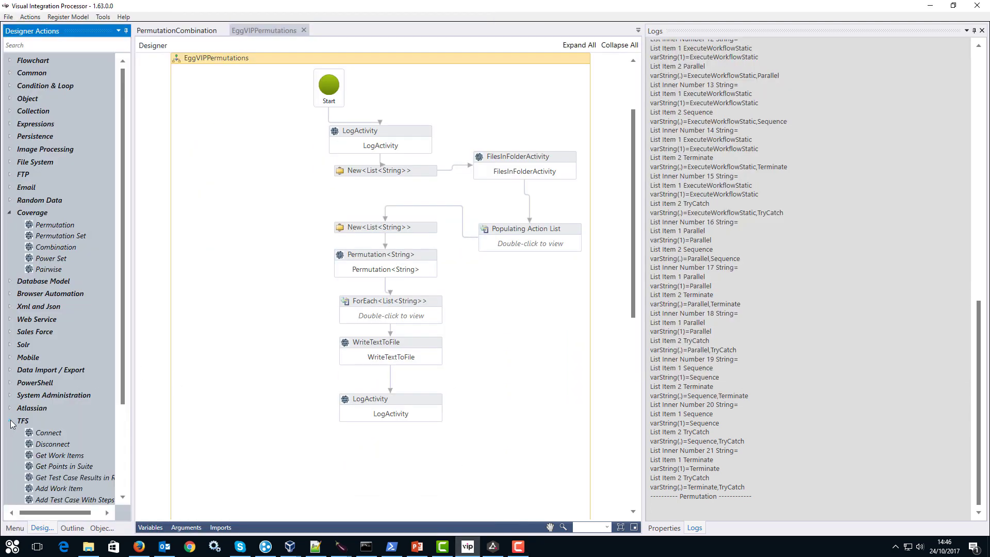
scroll(121, 343, down, 3)
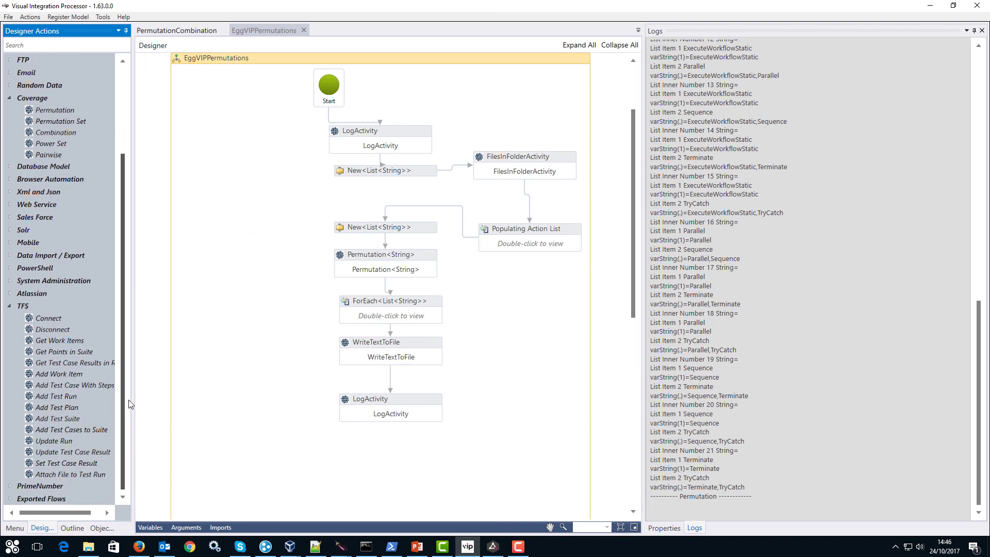
drag(126, 390, 228, 382)
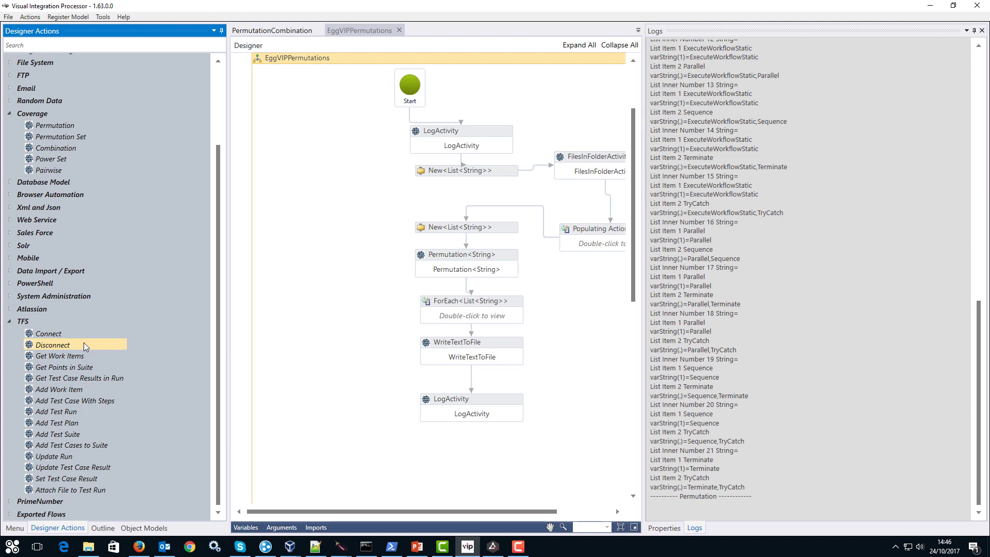
click(70, 333)
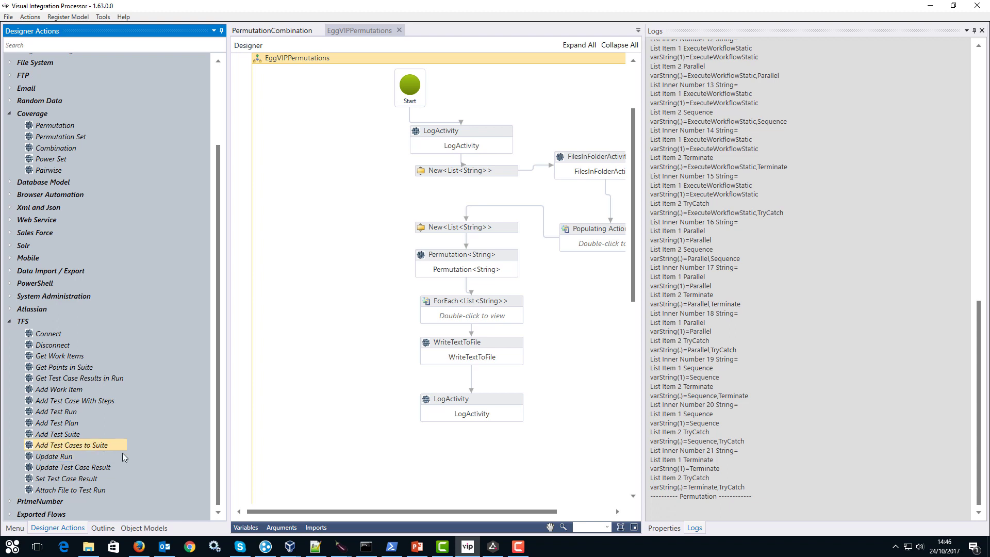
Add an Add Work Item action to an empty area of the EggVIPPermutations flowchart and show its properties
drag(62, 393, 330, 395)
click(665, 528)
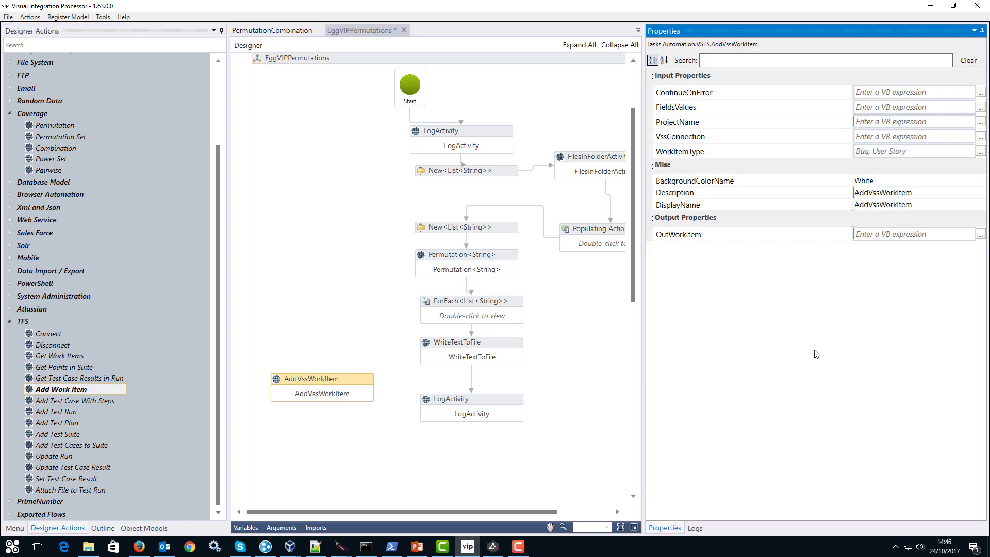